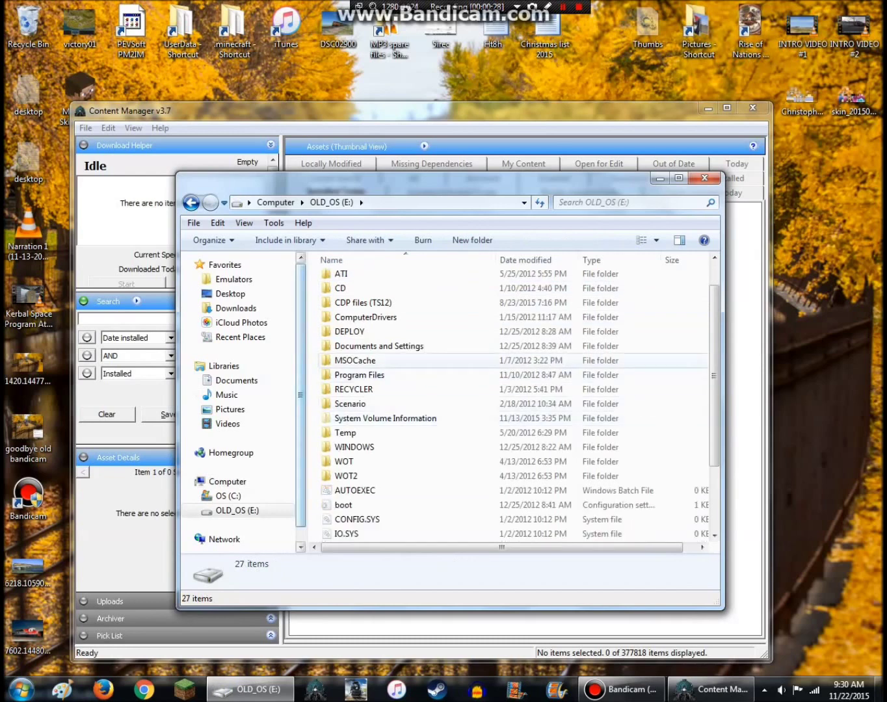
Open the Downloads folder inside Administrator's My Documents on the OLD_OS (E:) drive and maximize its window
{"action": "double_click", "coordinate": [360, 293]}
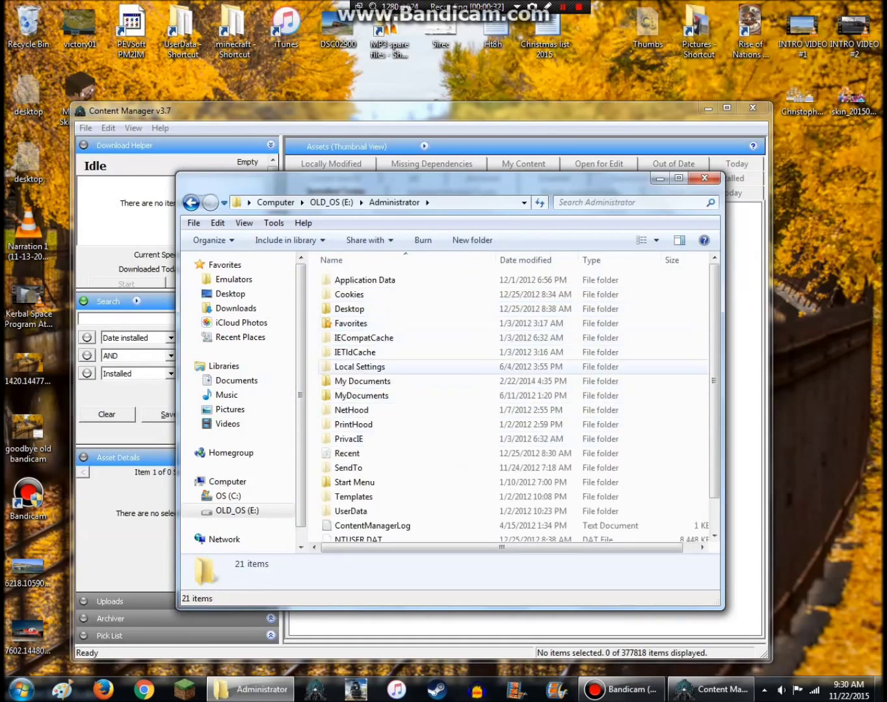
{"action": "double_click", "coordinate": [362, 380]}
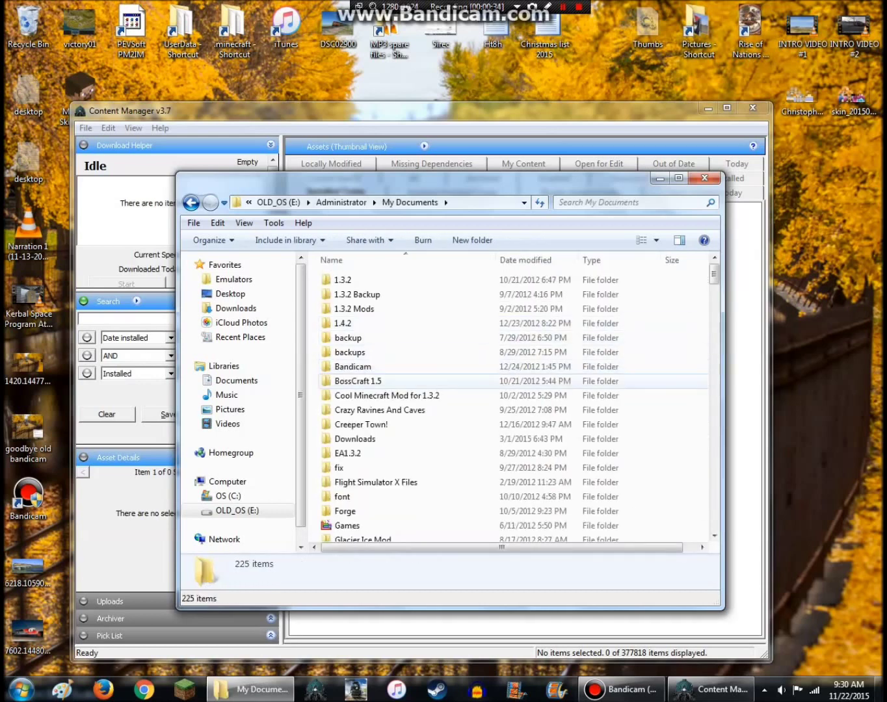
{"action": "left_click", "coordinate": [355, 438]}
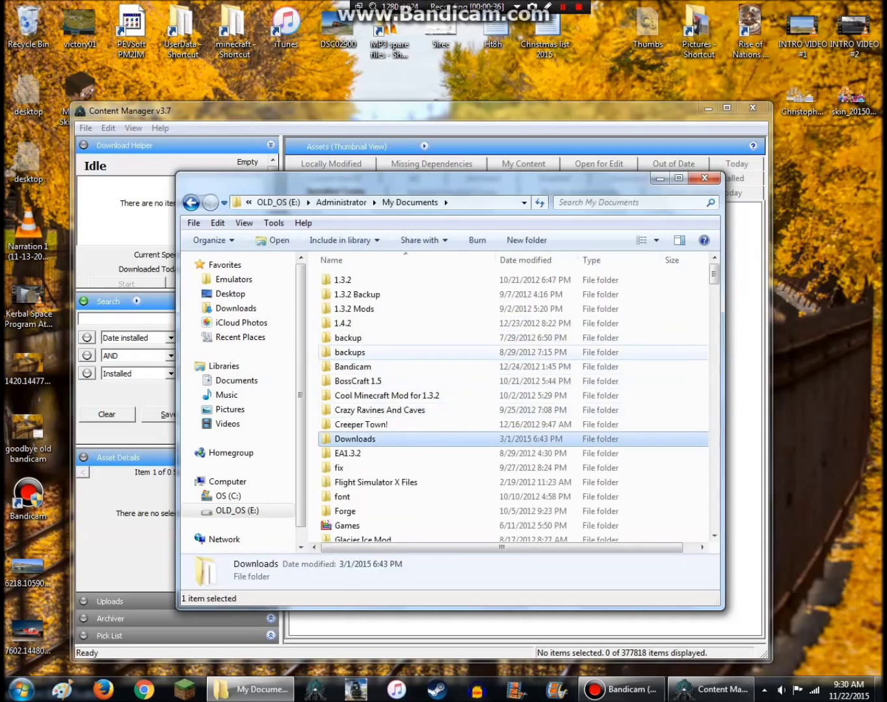
{"action": "key", "text": "Return"}
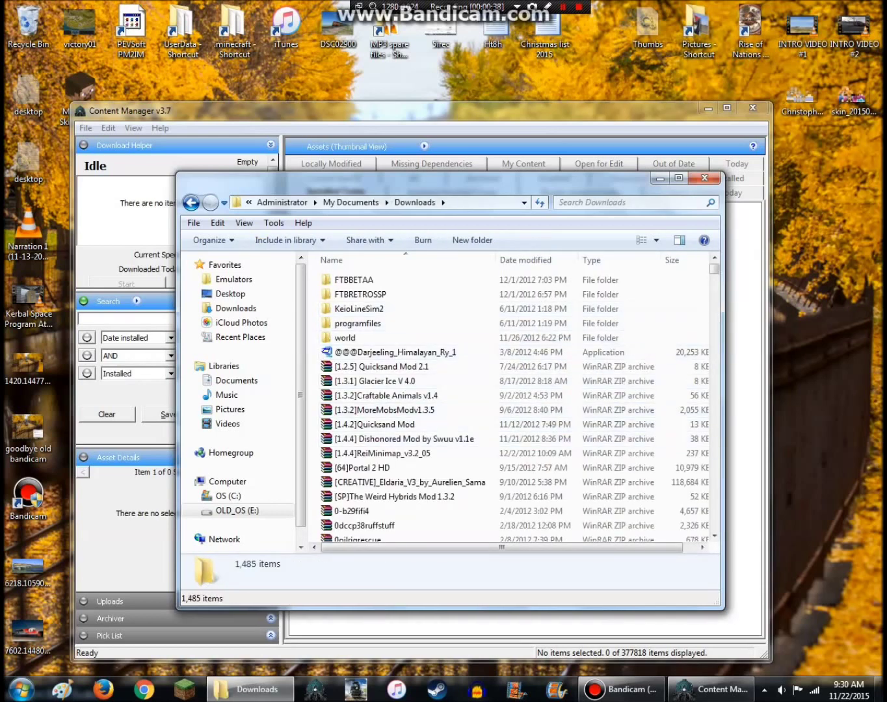
{"action": "scroll", "coordinate": [449, 403], "scroll_direction": "down", "scroll_amount": 10}
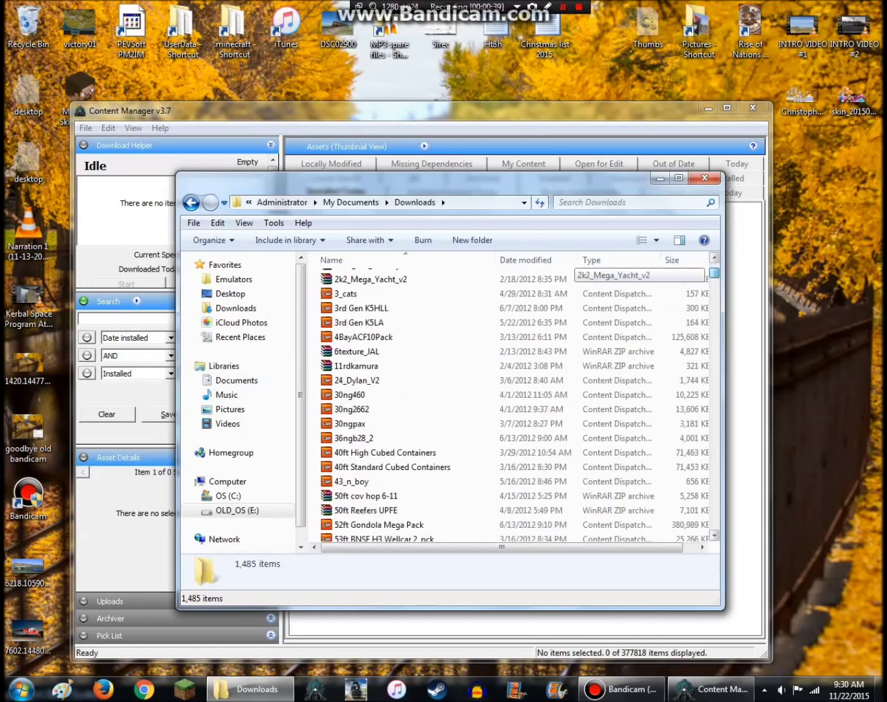
{"action": "left_click", "coordinate": [678, 178]}
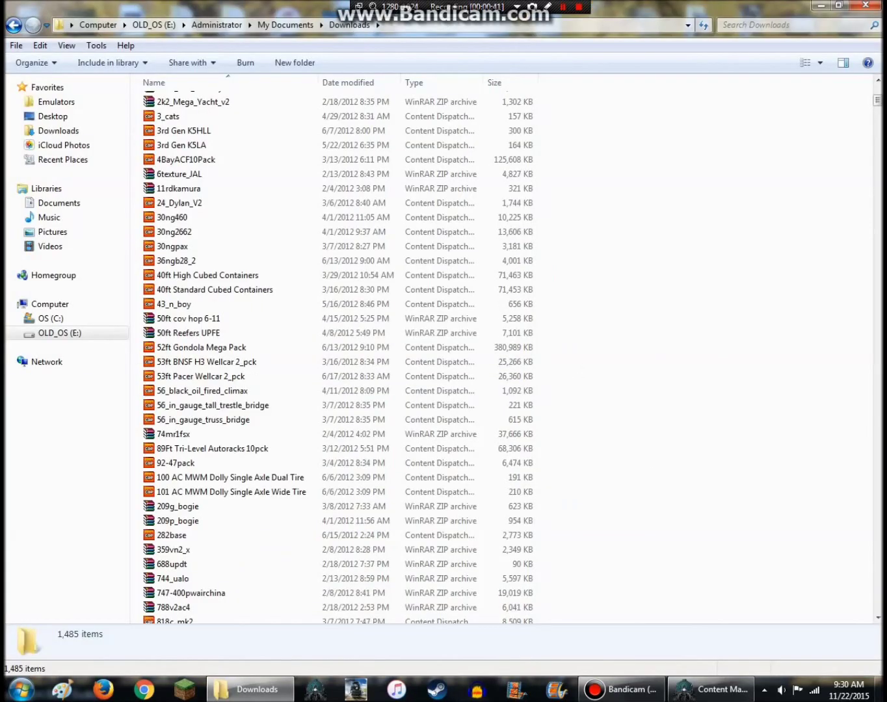
Search the Downloads folder for sd70 and look through the matching locomotive packs
{"action": "left_click", "coordinate": [794, 25]}
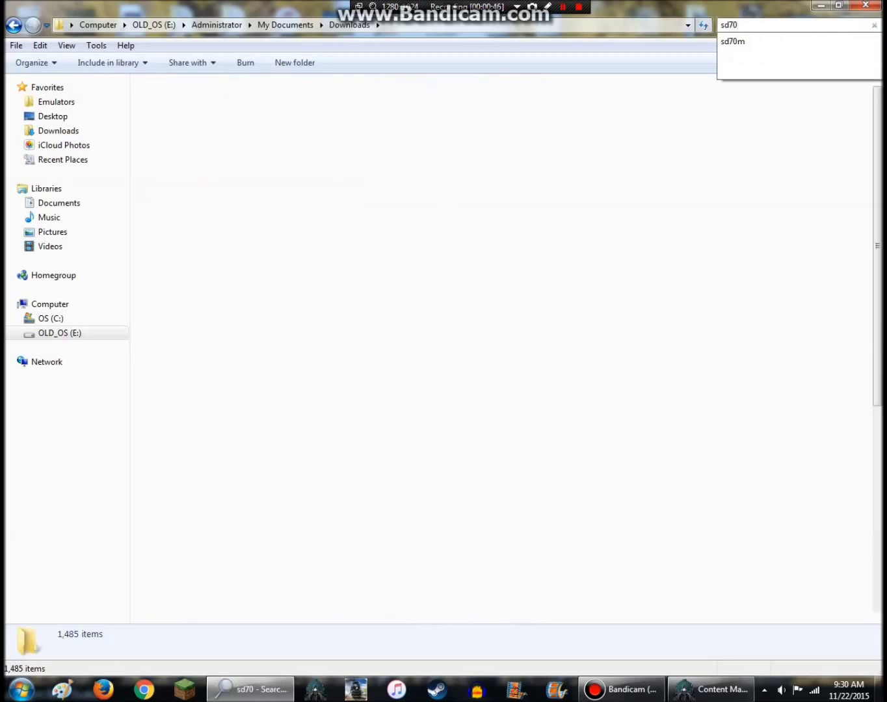
{"action": "key", "text": "Return"}
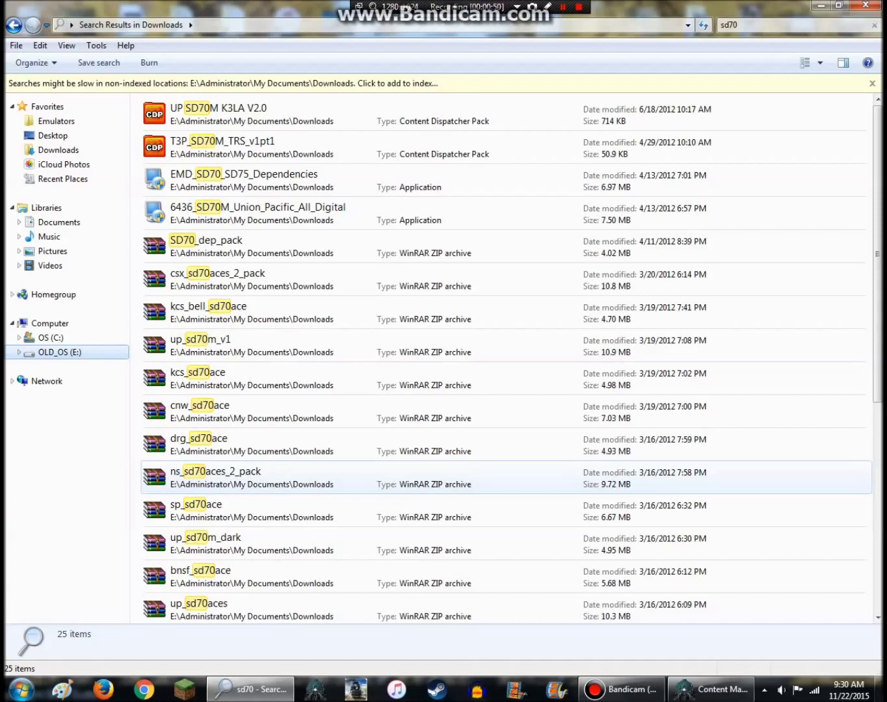
{"action": "scroll", "coordinate": [504, 357], "scroll_direction": "down", "scroll_amount": 5}
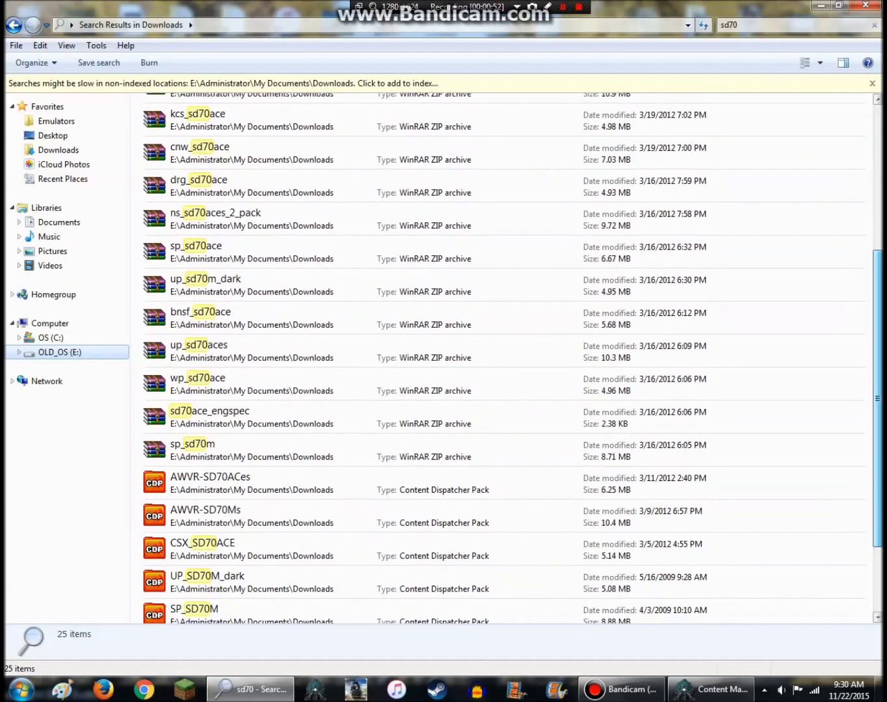
{"action": "scroll", "coordinate": [504, 358], "scroll_direction": "up", "scroll_amount": 3}
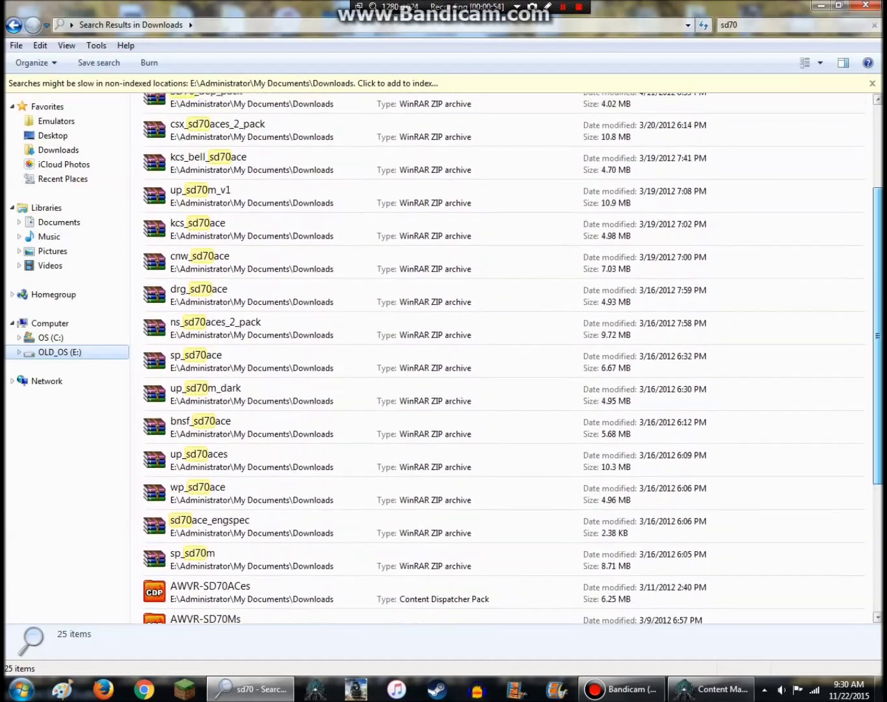
{"action": "left_click_drag", "start_coordinate": [877, 336], "coordinate": [877, 332]}
Open the ns_sd70aces_2_pack archive, dismiss the licence reminder, and import NS SD70ACEs 2 Pack.cdp into Content Manager
{"action": "left_click", "coordinate": [505, 338]}
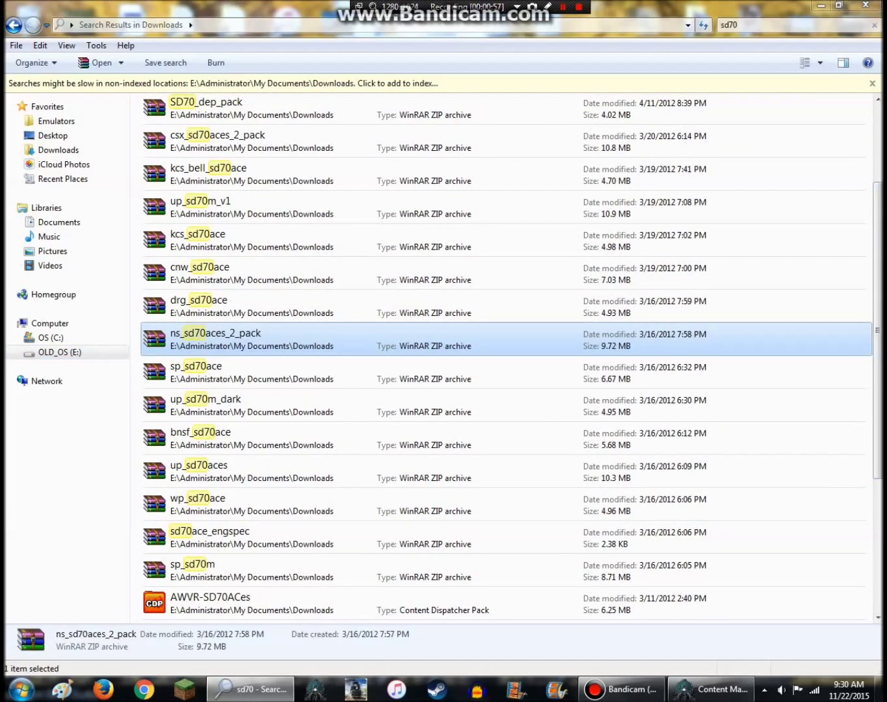
{"action": "key", "text": "Return"}
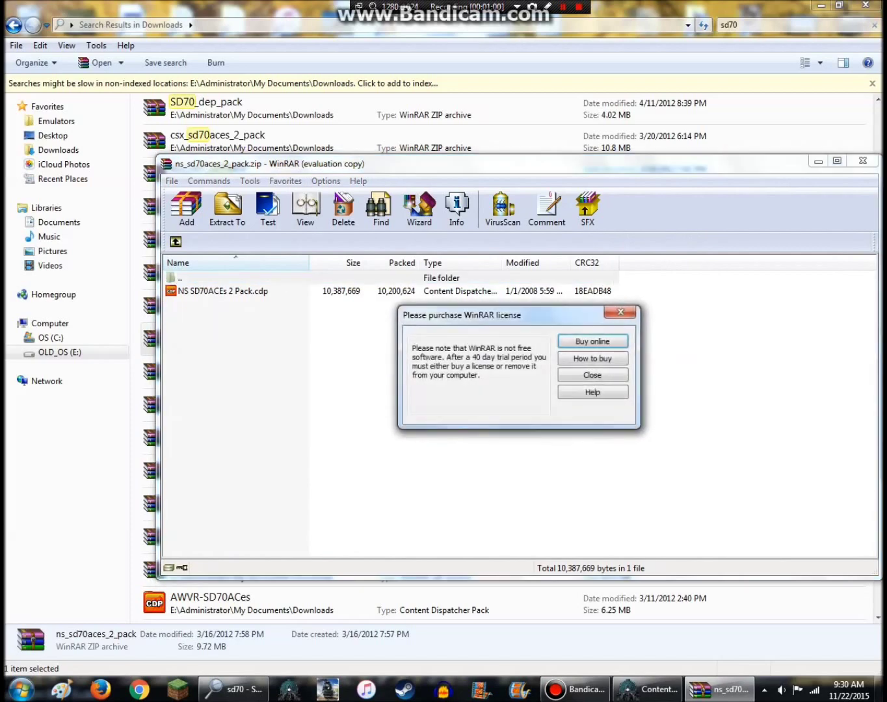
{"action": "left_click", "coordinate": [591, 375]}
{"action": "left_click", "coordinate": [223, 290]}
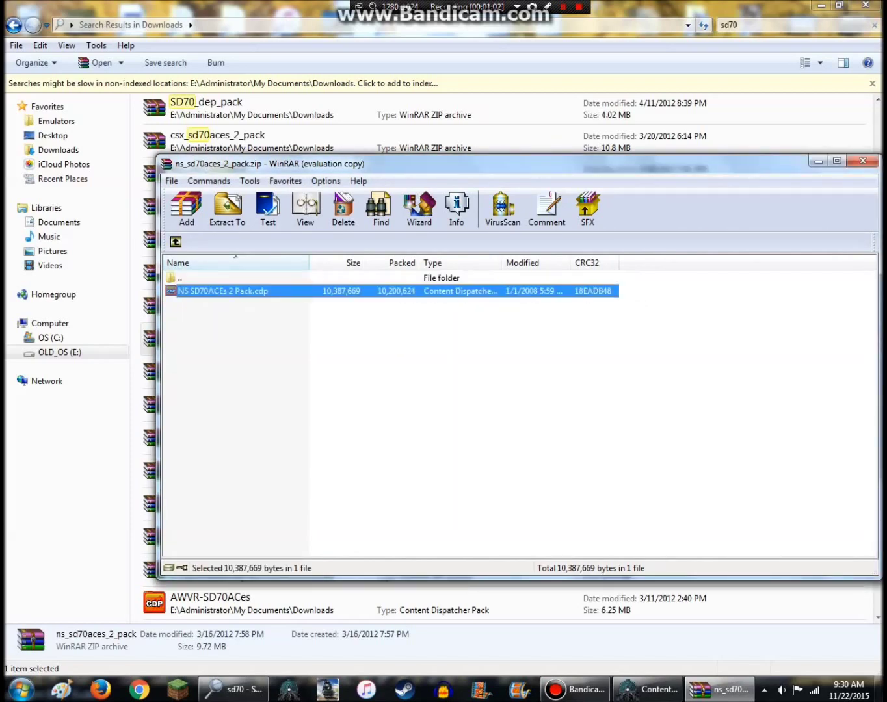
{"action": "left_click", "coordinate": [649, 689]}
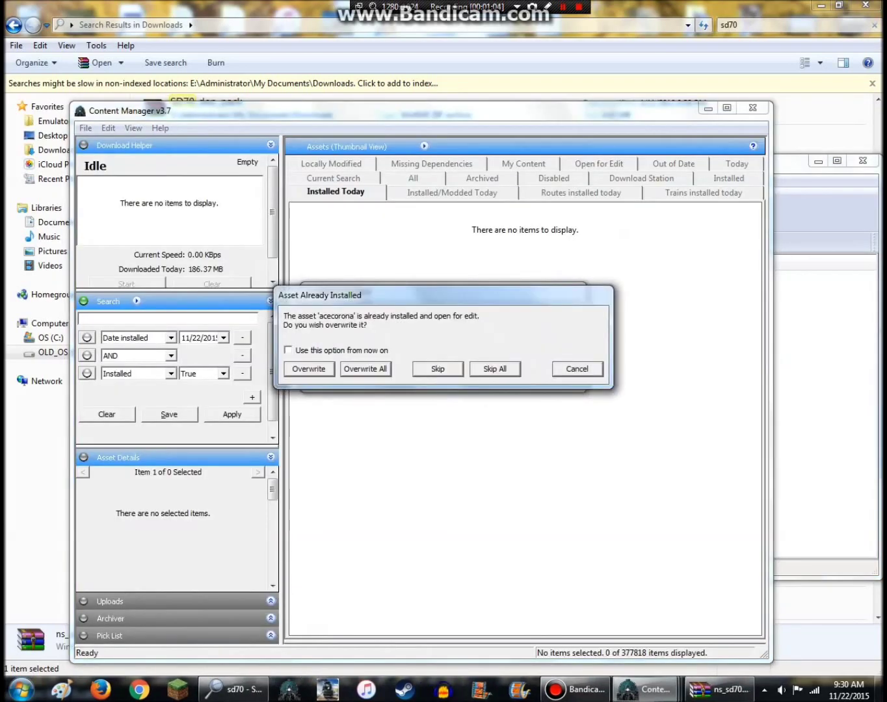
Skip overwriting all assets from the pack that are already installed, including downloaded and built-in items
{"action": "left_click", "coordinate": [495, 369]}
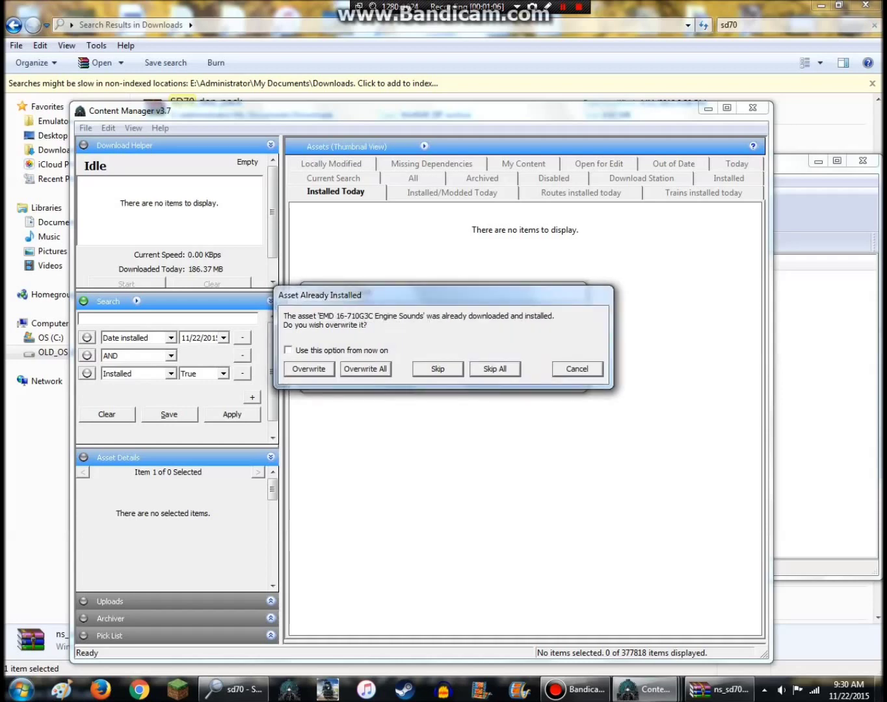
{"action": "key", "text": "Return"}
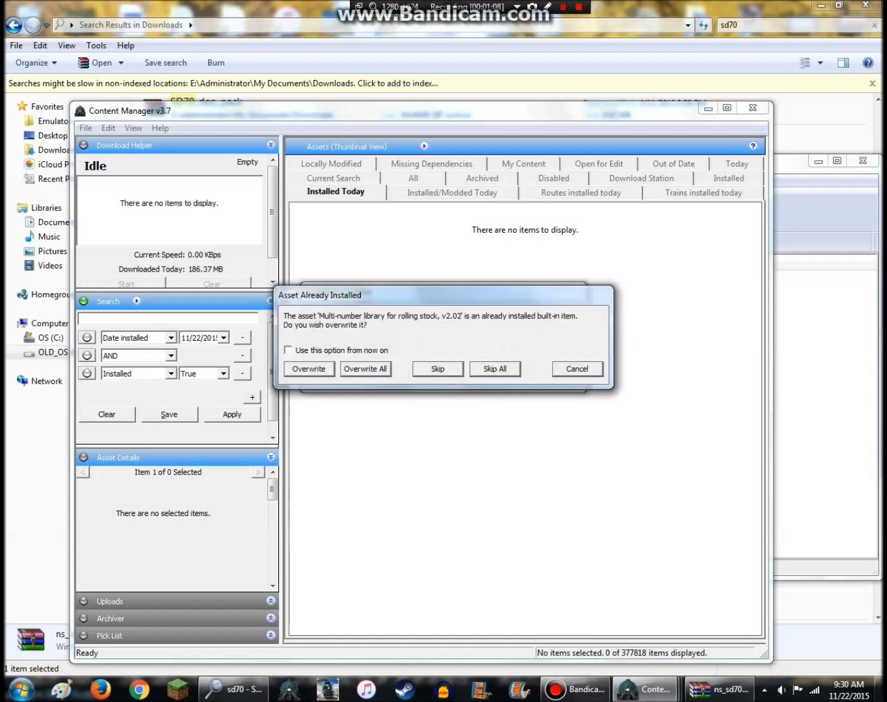
{"action": "key", "text": "Return"}
Close the WinRAR archive and the search results window, and dismiss the import's completion report
{"action": "left_click", "coordinate": [825, 217]}
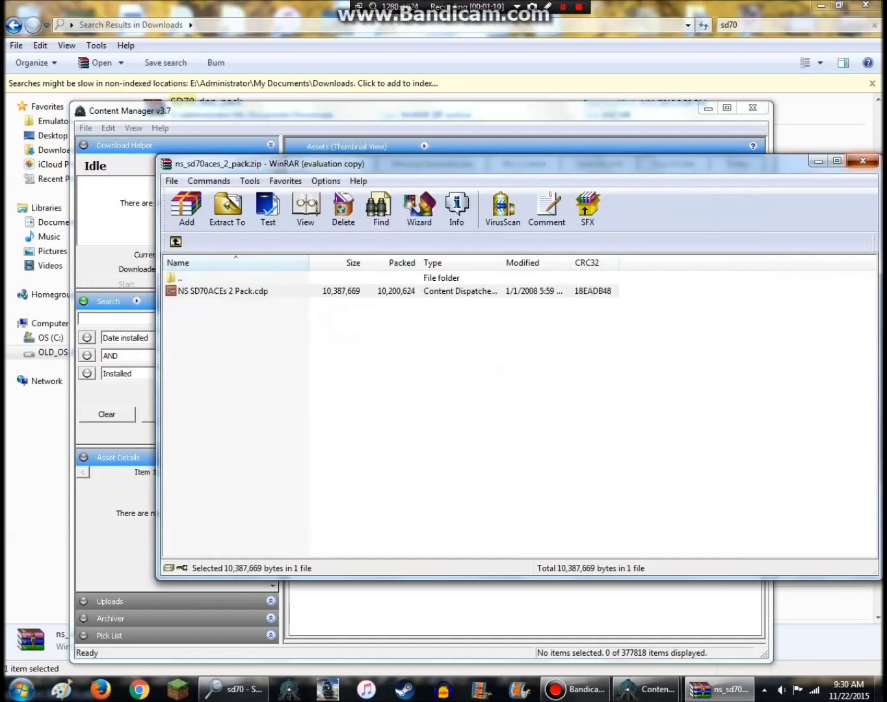
{"action": "left_click", "coordinate": [862, 160]}
{"action": "left_click", "coordinate": [865, 5]}
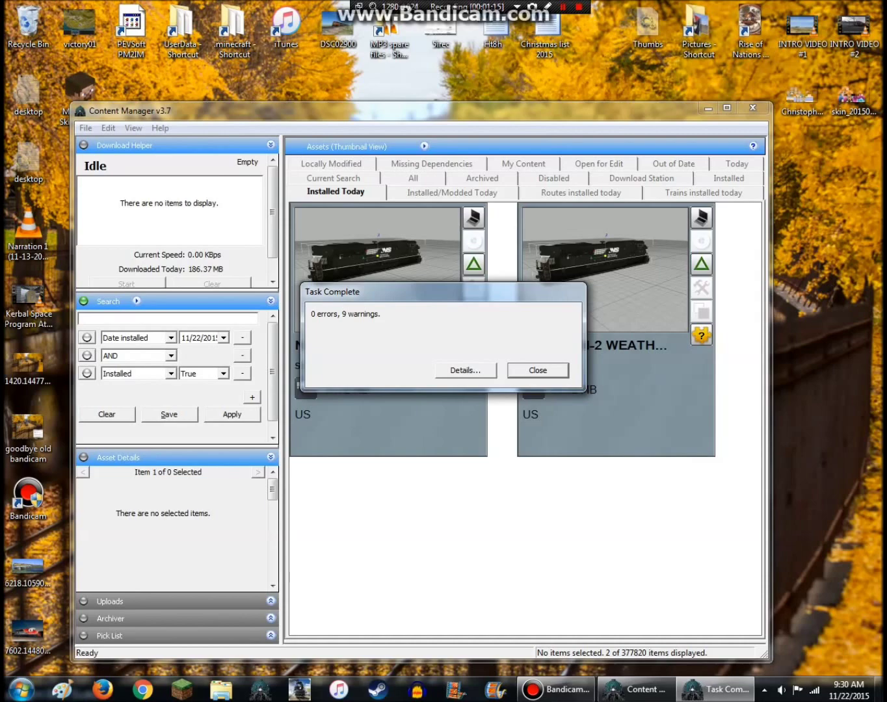
{"action": "key", "text": "Return"}
View the errors and warnings of the NS SD70M-2 asset, examine the missing digit texture entries, and close the report
{"action": "right_click", "coordinate": [445, 242]}
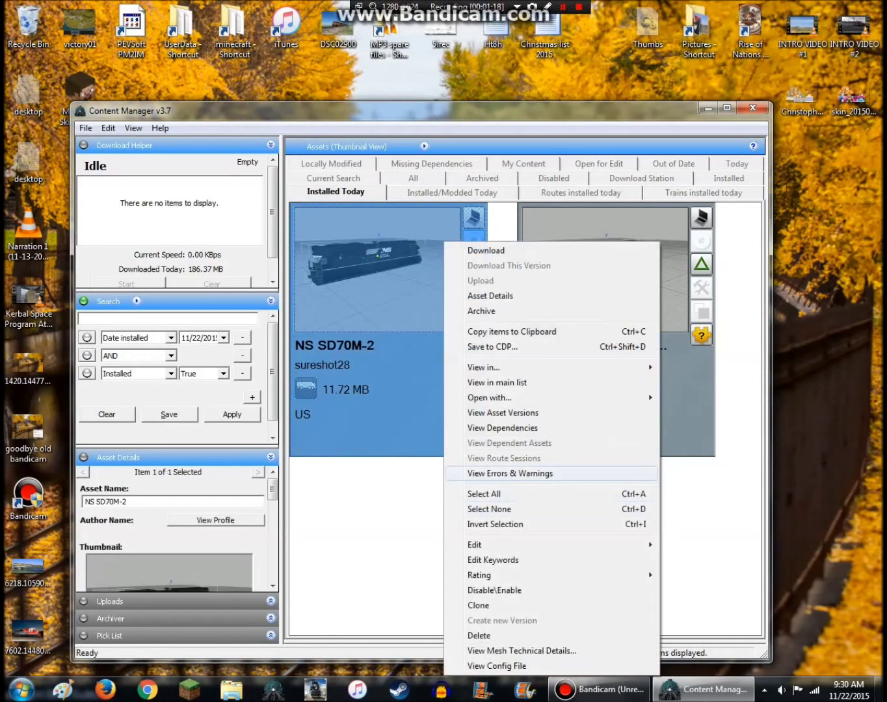
{"action": "left_click", "coordinate": [510, 473]}
{"action": "left_click", "coordinate": [420, 345]}
{"action": "left_click", "coordinate": [420, 357]}
{"action": "left_click", "coordinate": [420, 369]}
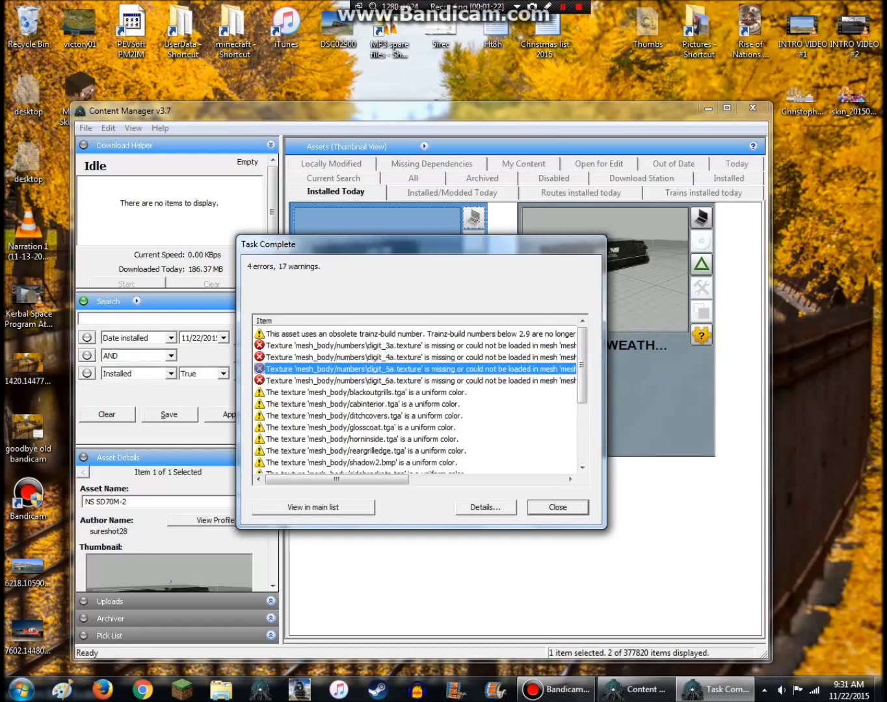
{"action": "left_click", "coordinate": [420, 381]}
{"action": "scroll", "coordinate": [420, 400], "scroll_direction": "down", "scroll_amount": 3}
{"action": "scroll", "coordinate": [421, 400], "scroll_direction": "up", "scroll_amount": 3}
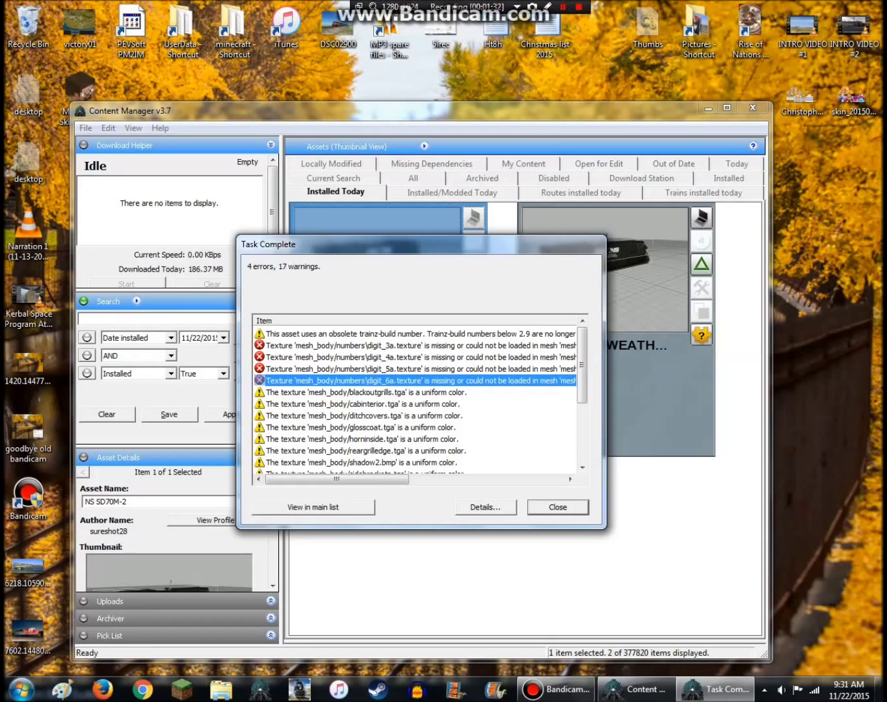
{"action": "left_click", "coordinate": [558, 507]}
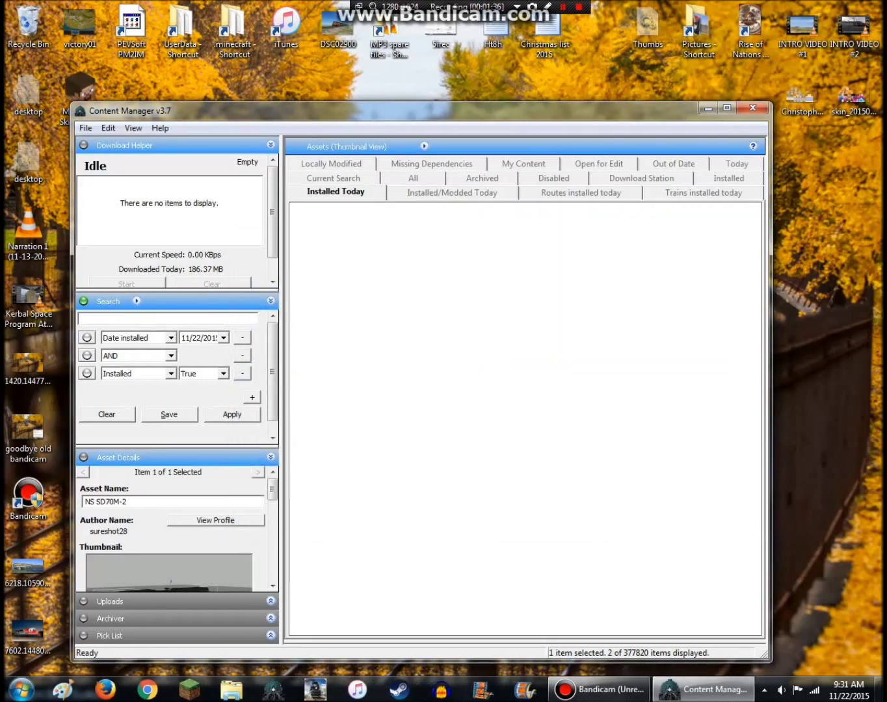
View the dependencies of the NS SD70M-2 WEATHERED asset and close the list
{"action": "right_click", "coordinate": [599, 238]}
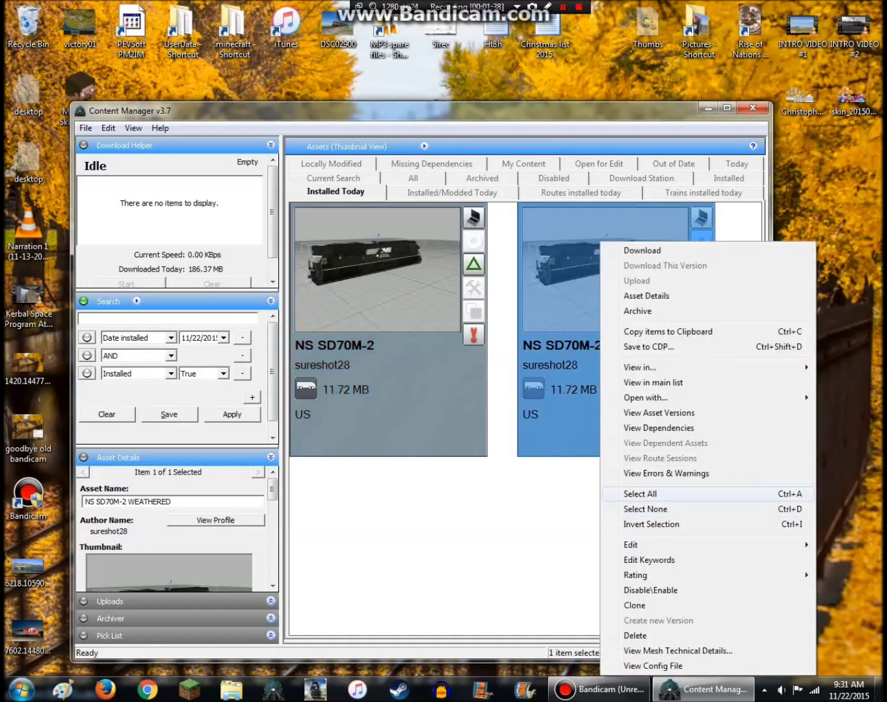
{"action": "left_click", "coordinate": [657, 427]}
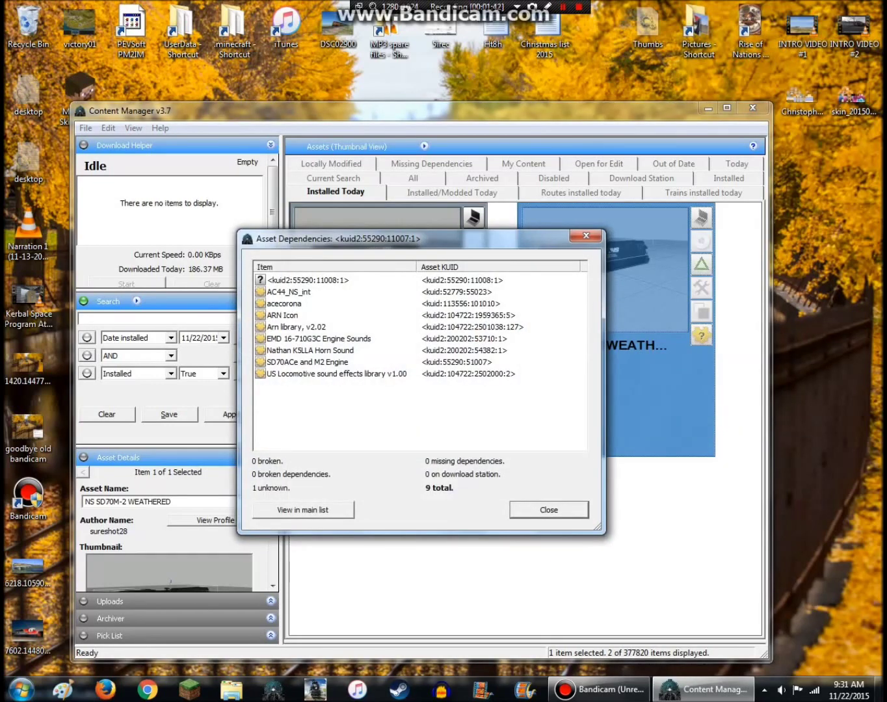
{"action": "key", "text": "Escape"}
Delete both NS SD70M-2 locomotive assets installed today
{"action": "key", "text": "ctrl+a"}
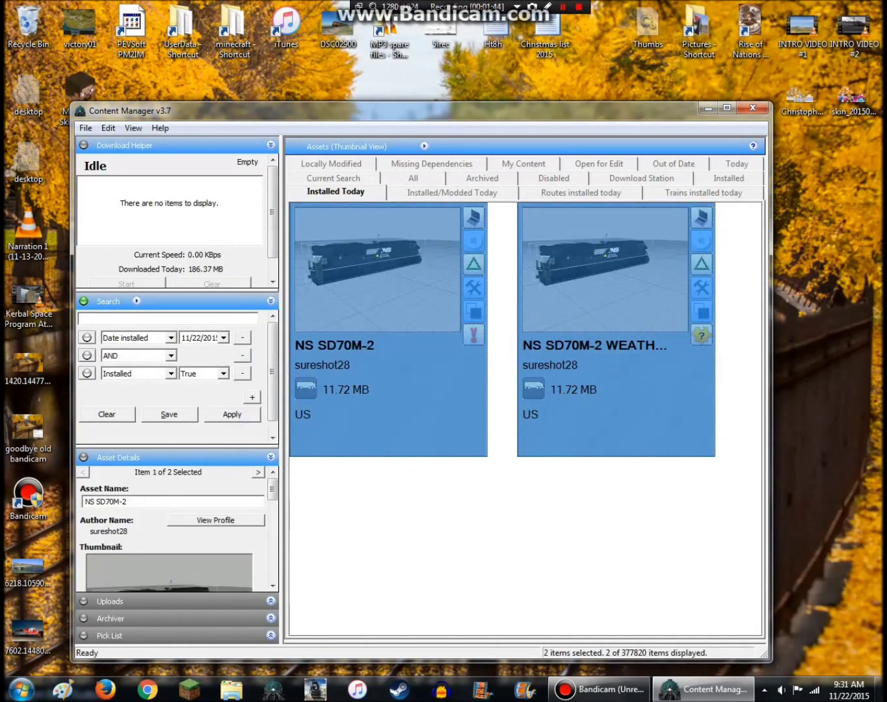
{"action": "key", "text": "Delete"}
{"action": "key", "text": "Return"}
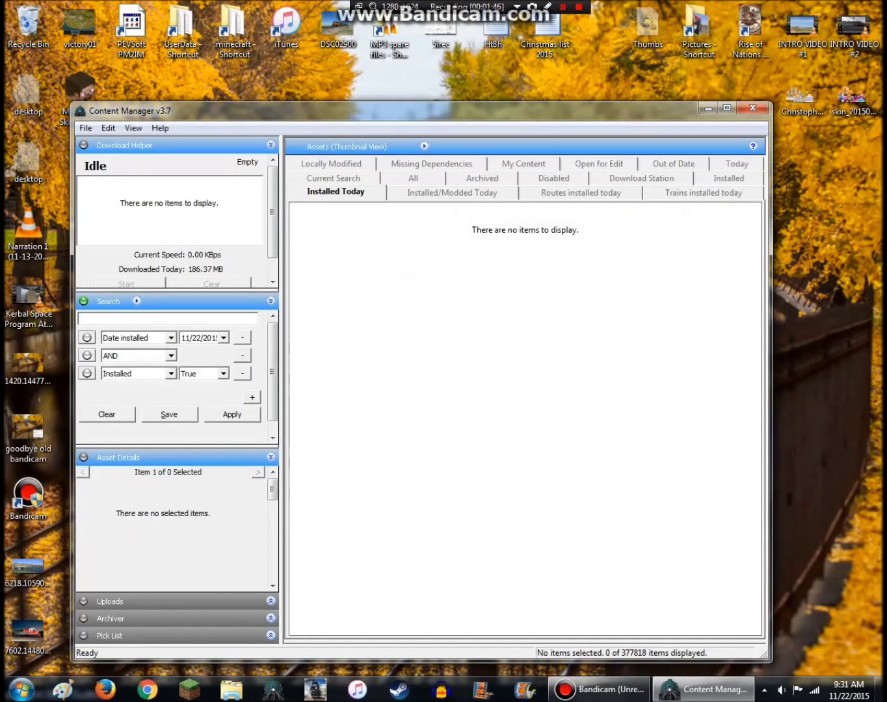
Reopen the Downloads folder inside Administrator's My Documents on the OLD_OS (E:) drive
{"action": "left_click", "coordinate": [22, 690]}
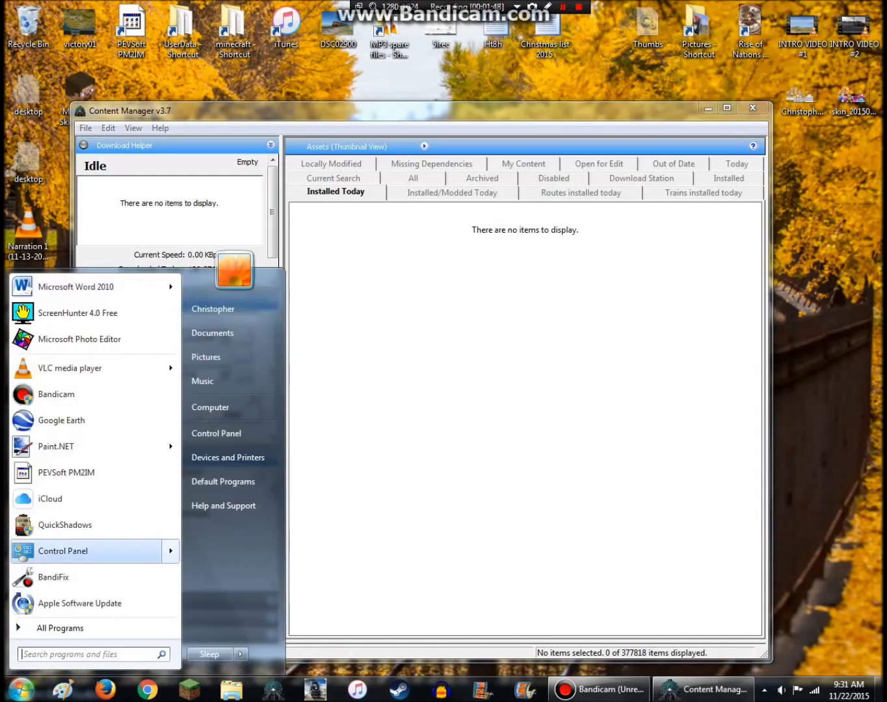
{"action": "left_click", "coordinate": [210, 404]}
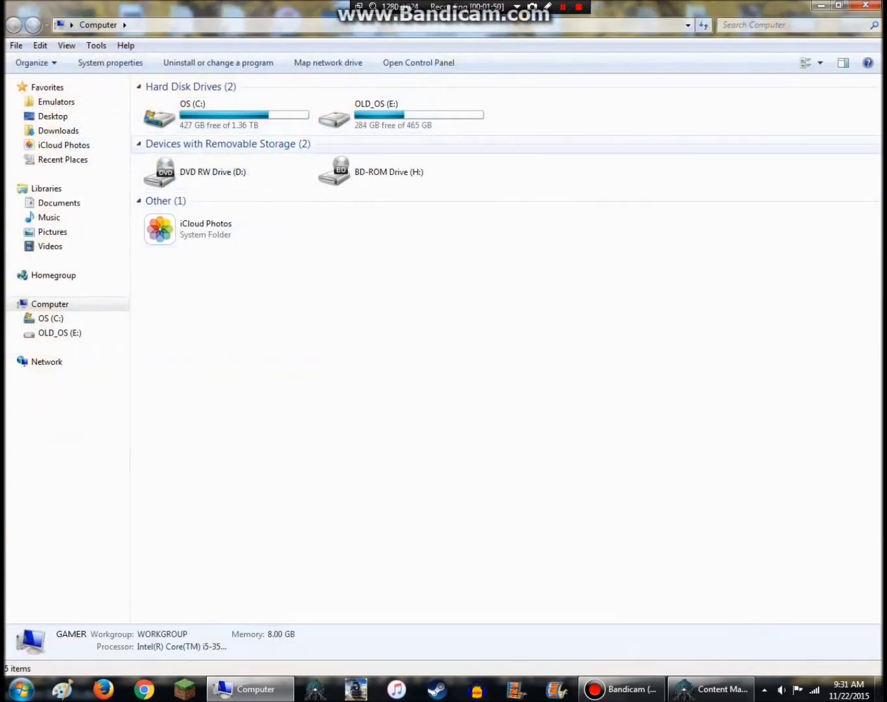
{"action": "double_click", "coordinate": [377, 117]}
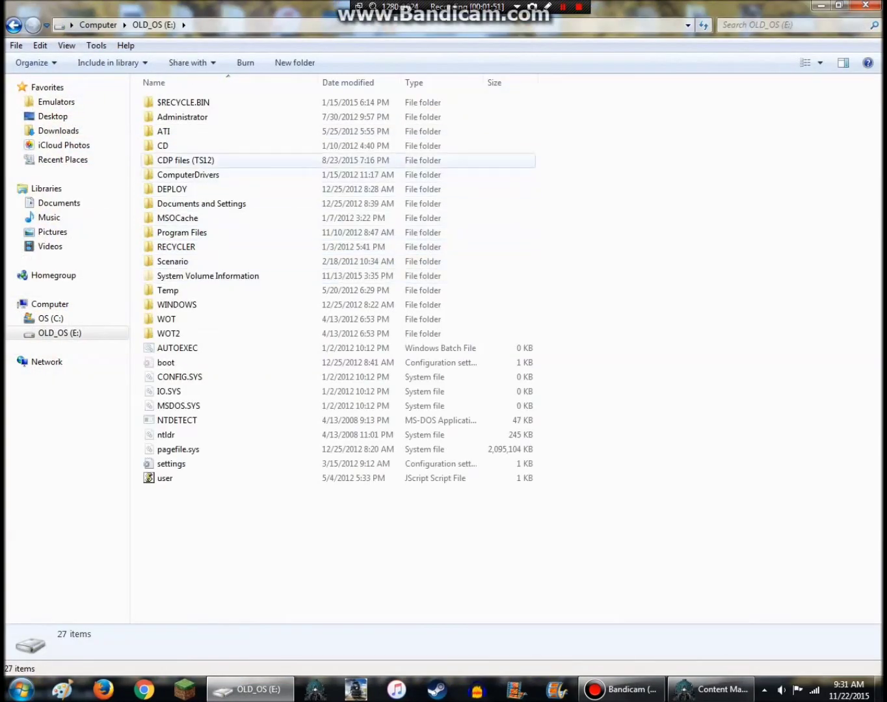
{"action": "double_click", "coordinate": [183, 117]}
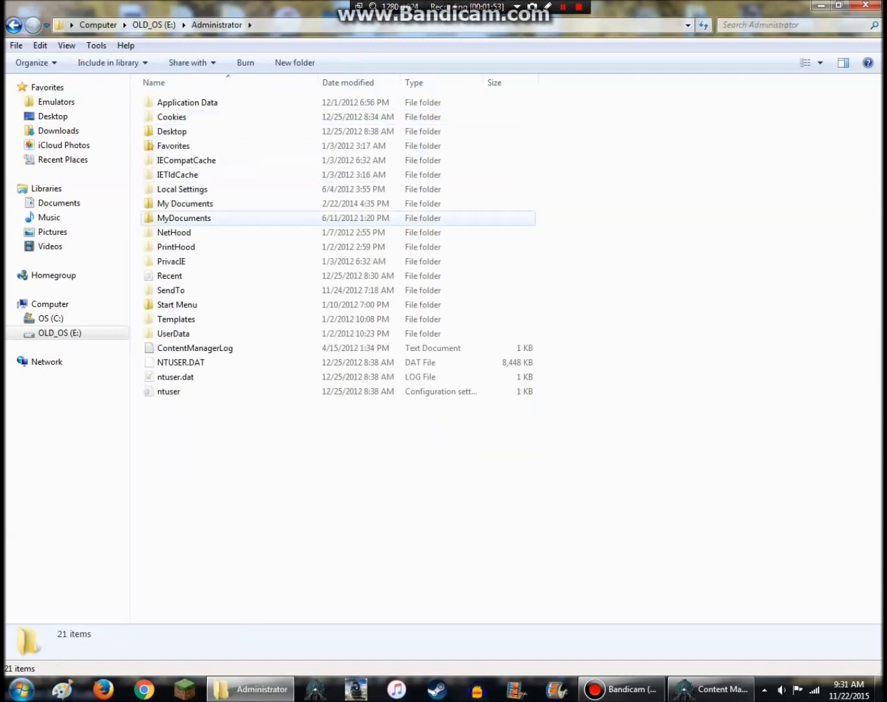
{"action": "double_click", "coordinate": [179, 203]}
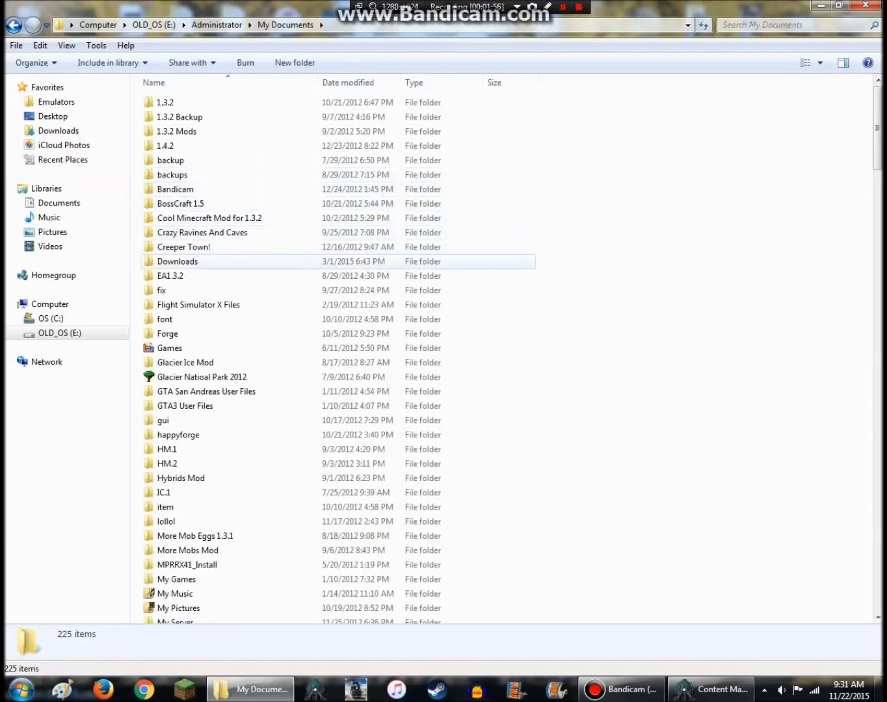
{"action": "double_click", "coordinate": [177, 261]}
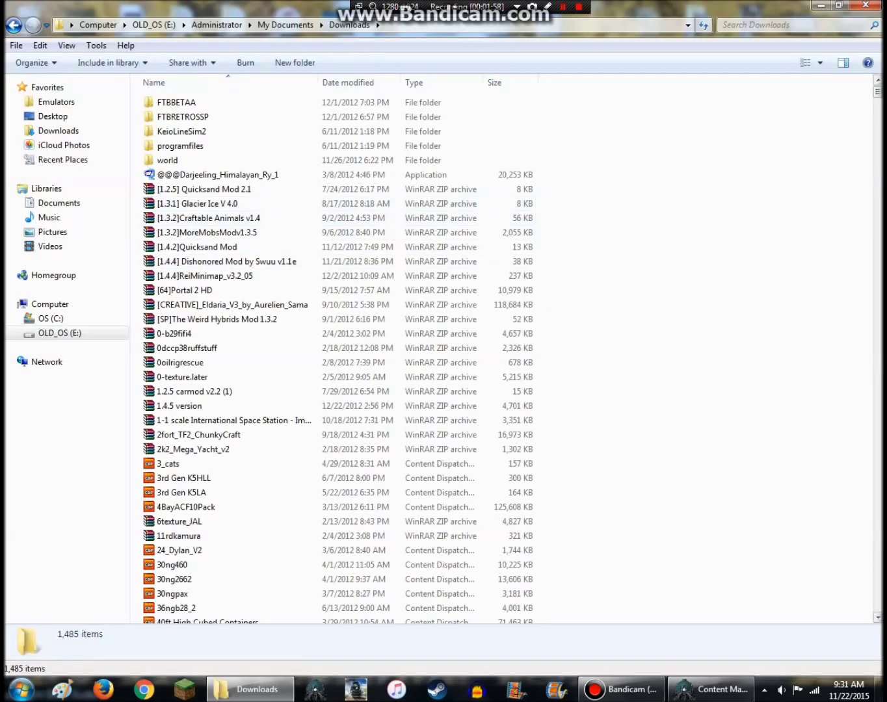
Search the Downloads folder for c40, and clear the search to return to the full file list
{"action": "left_click", "coordinate": [790, 26]}
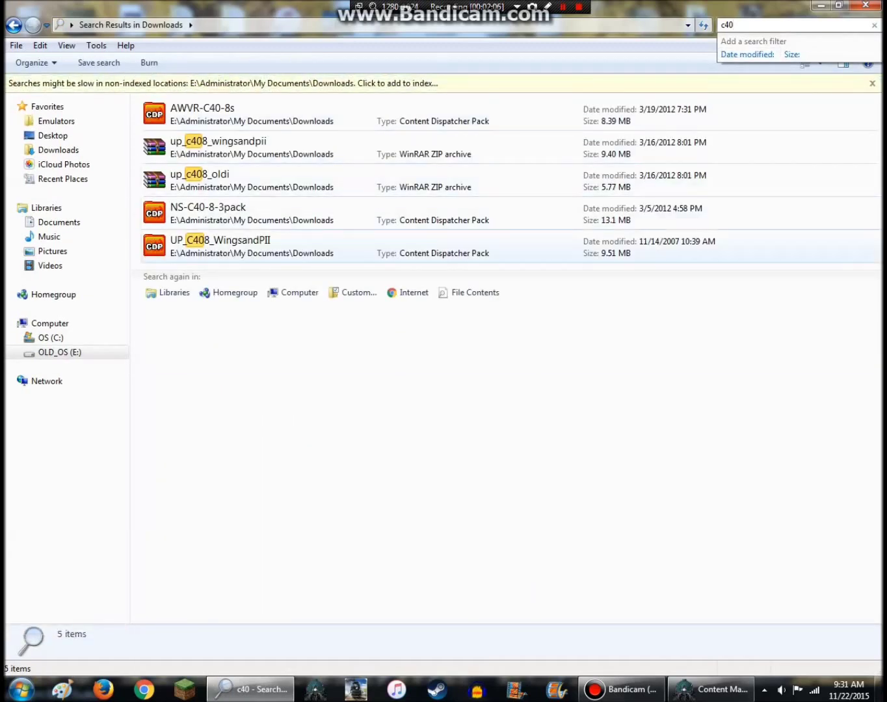
{"action": "key", "text": "BackSpace"}
{"action": "key", "text": "BackSpace"}
{"action": "key", "text": "BackSpace"}
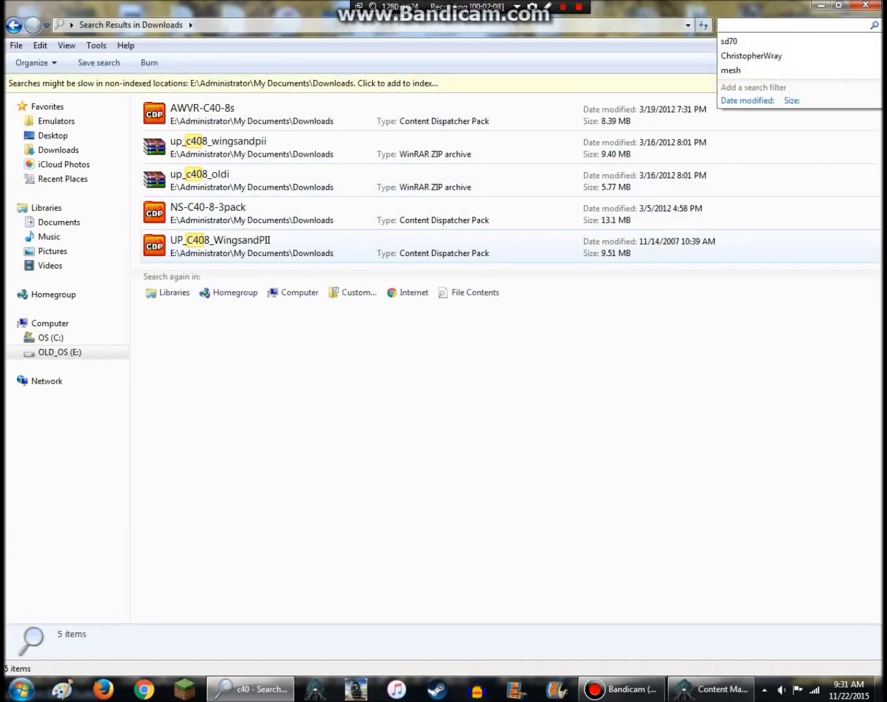
{"action": "left_click", "coordinate": [773, 196]}
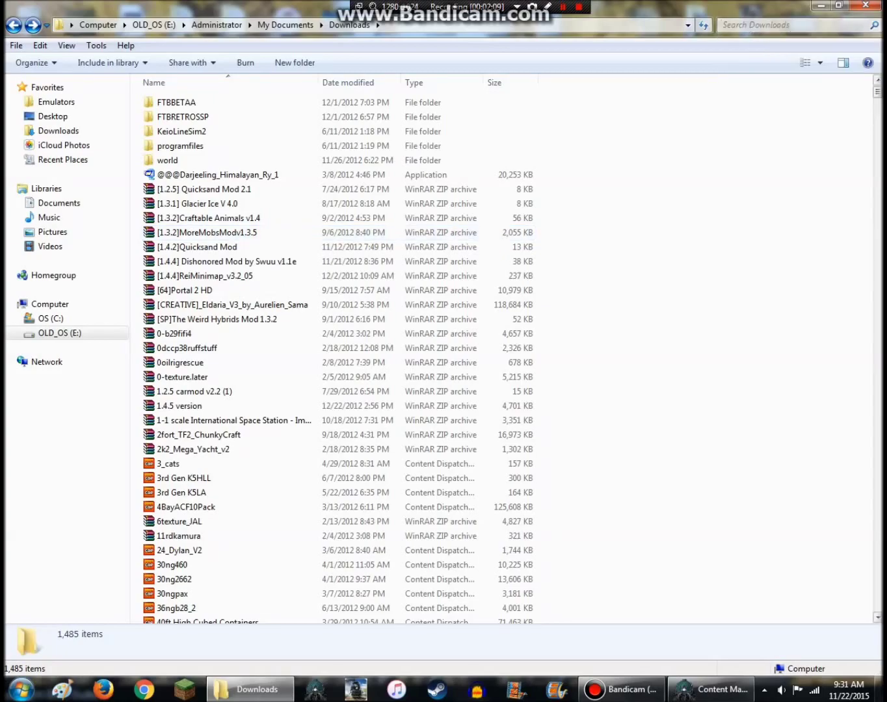
Import the BNSF_C44-9fixed2 content pack from Downloads into Content Manager and dismiss the installation summary
{"action": "left_click_drag", "start_coordinate": [877, 91], "coordinate": [876, 180]}
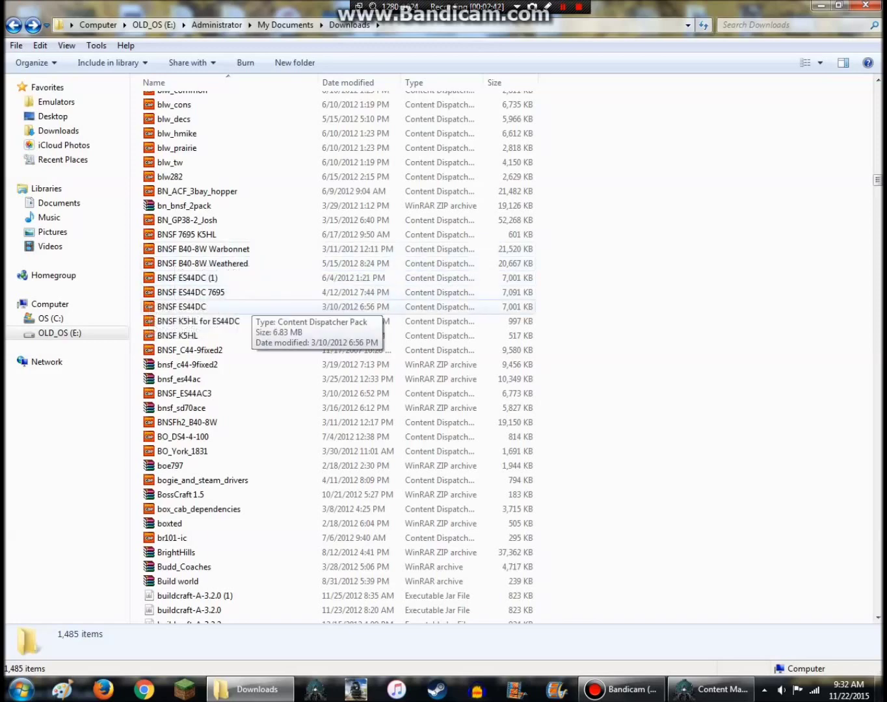
{"action": "scroll", "coordinate": [455, 332], "scroll_direction": "up", "scroll_amount": 1}
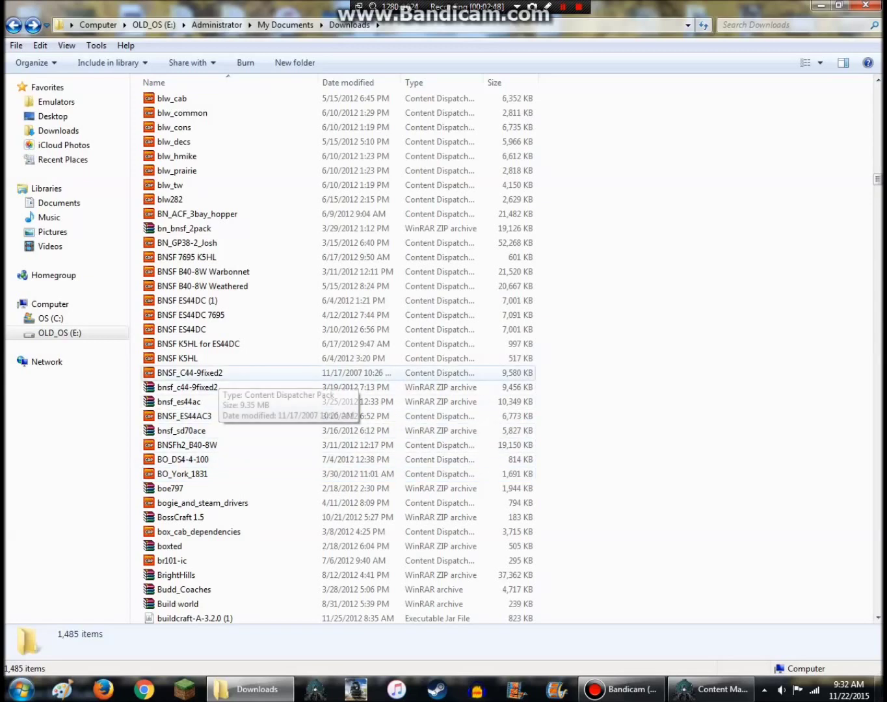
{"action": "left_click", "coordinate": [217, 374]}
{"action": "left_click_drag", "start_coordinate": [188, 374], "coordinate": [611, 480]}
{"action": "left_click", "coordinate": [820, 5]}
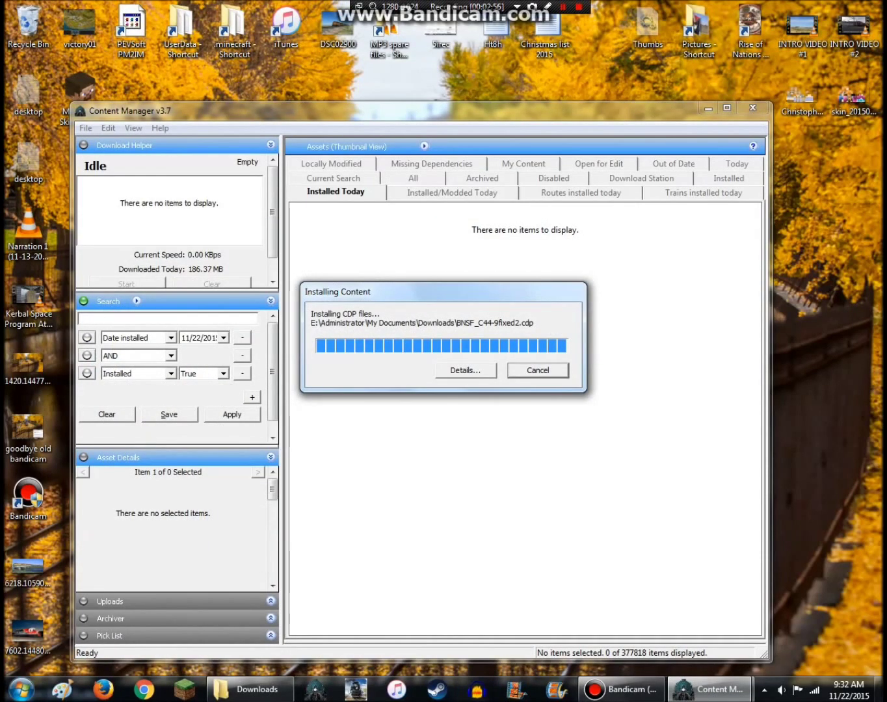
{"action": "left_click", "coordinate": [495, 369]}
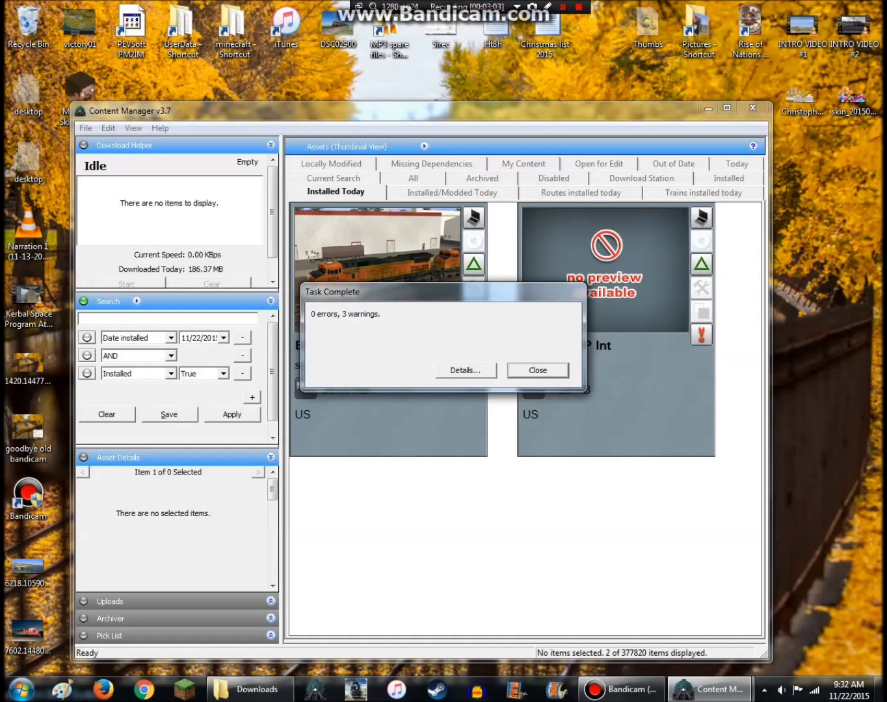
{"action": "left_click", "coordinate": [537, 370]}
View the errors and warnings of the BNSF C44-9W asset and close the list
{"action": "left_click", "coordinate": [462, 242]}
{"action": "right_click", "coordinate": [463, 241]}
{"action": "left_click", "coordinate": [512, 470]}
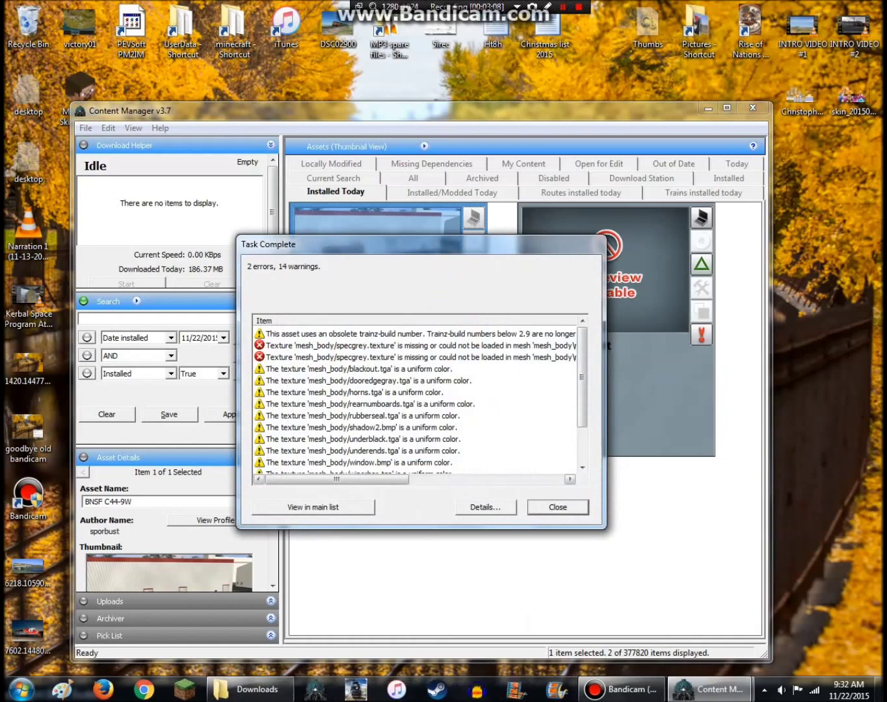
{"action": "key", "text": "Return"}
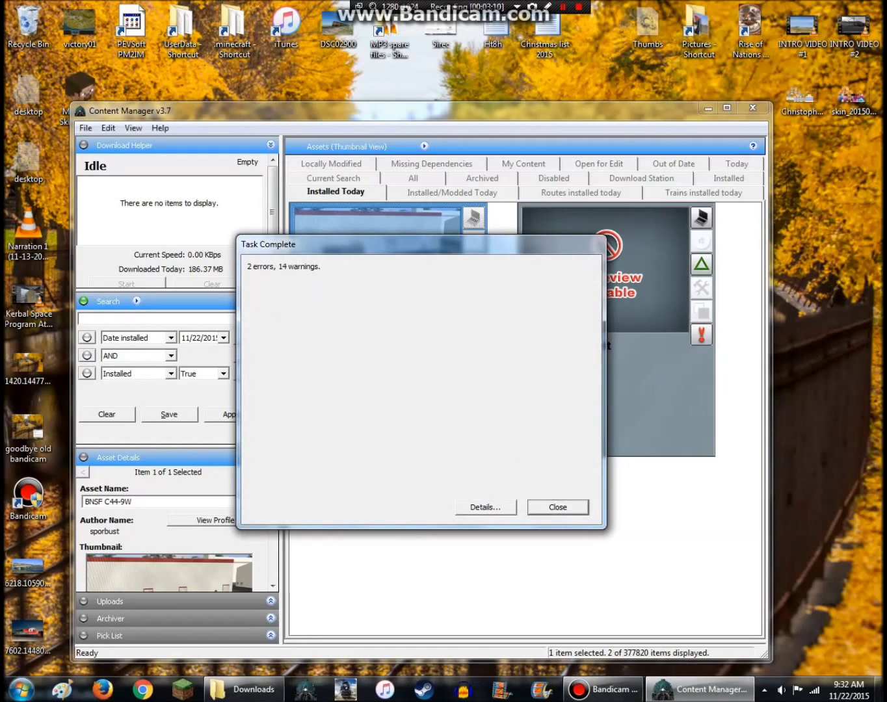
Open the BNSF C44-9W asset for editing in Explorer and enter its mesh_body folder
{"action": "right_click", "coordinate": [463, 241]}
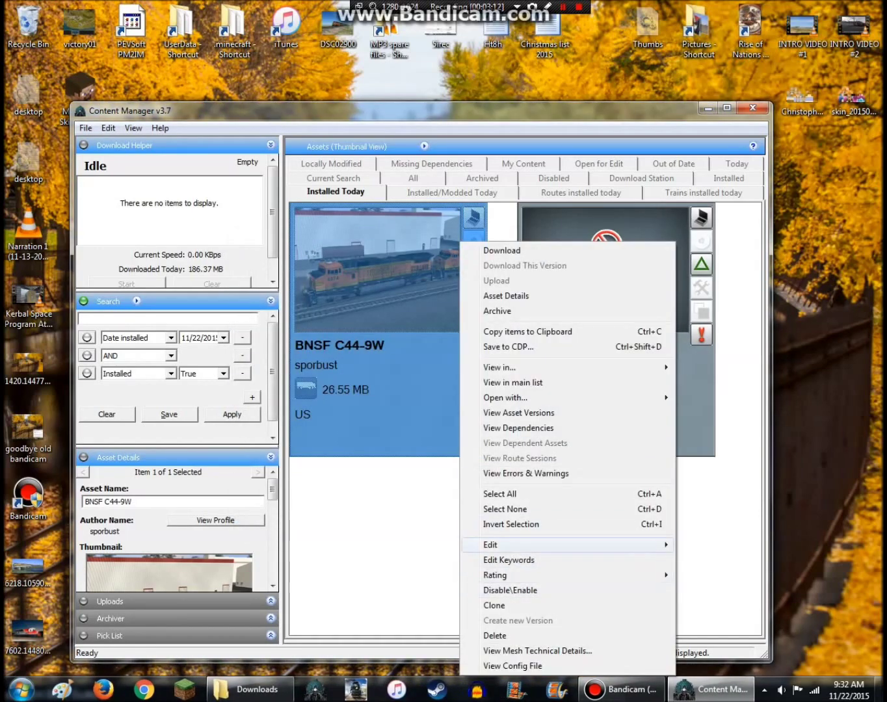
{"action": "mouse_move", "coordinate": [494, 544]}
{"action": "left_click", "coordinate": [722, 596]}
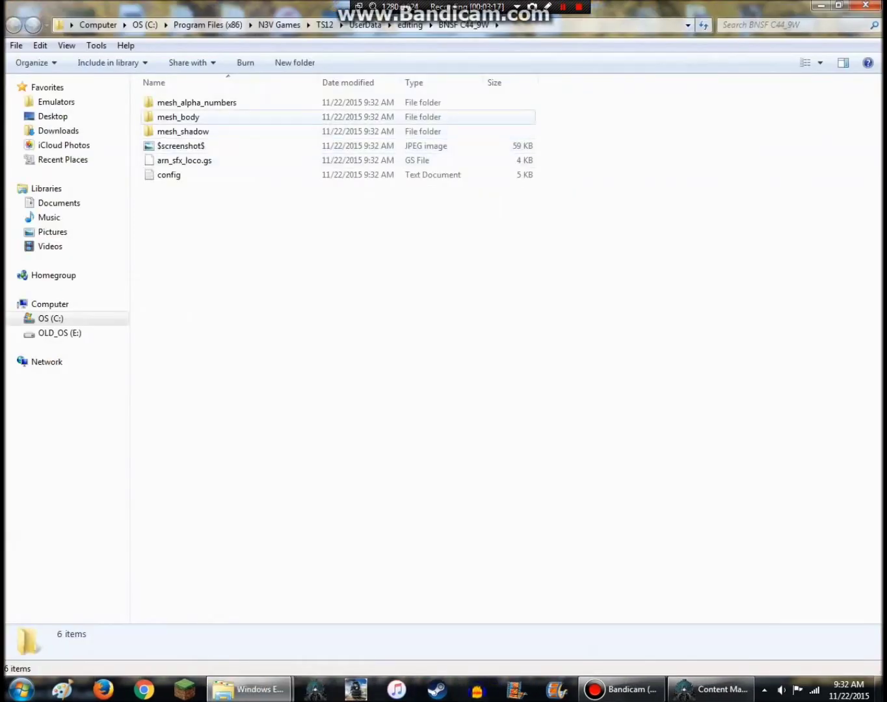
{"action": "double_click", "coordinate": [177, 117]}
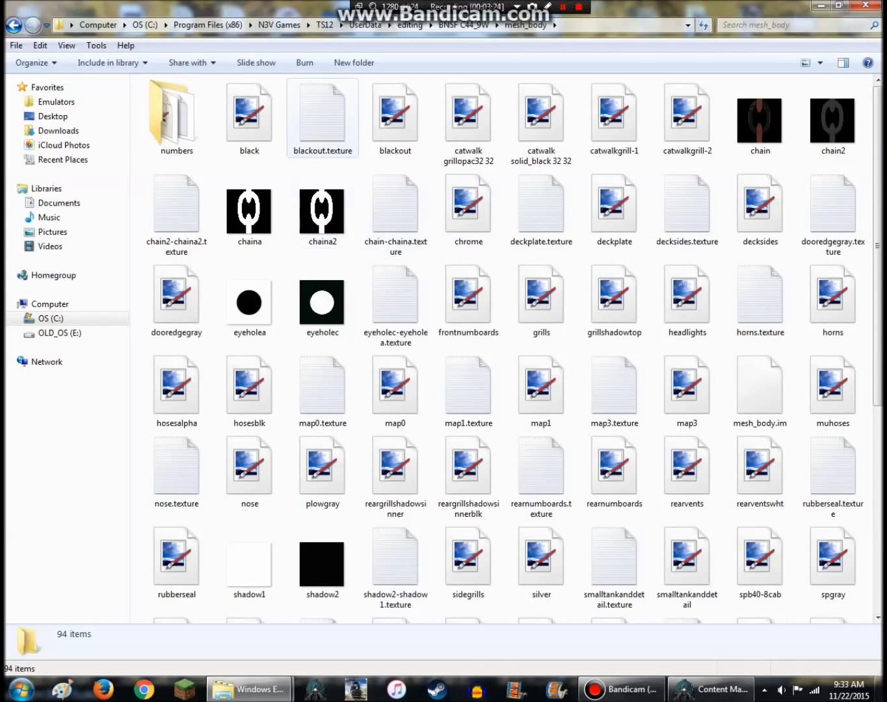
Duplicate chain2-chaina2.texture in the mesh_body folder and rename the copy specgrey.texture
{"action": "left_click", "coordinate": [176, 215]}
{"action": "right_click", "coordinate": [173, 217]}
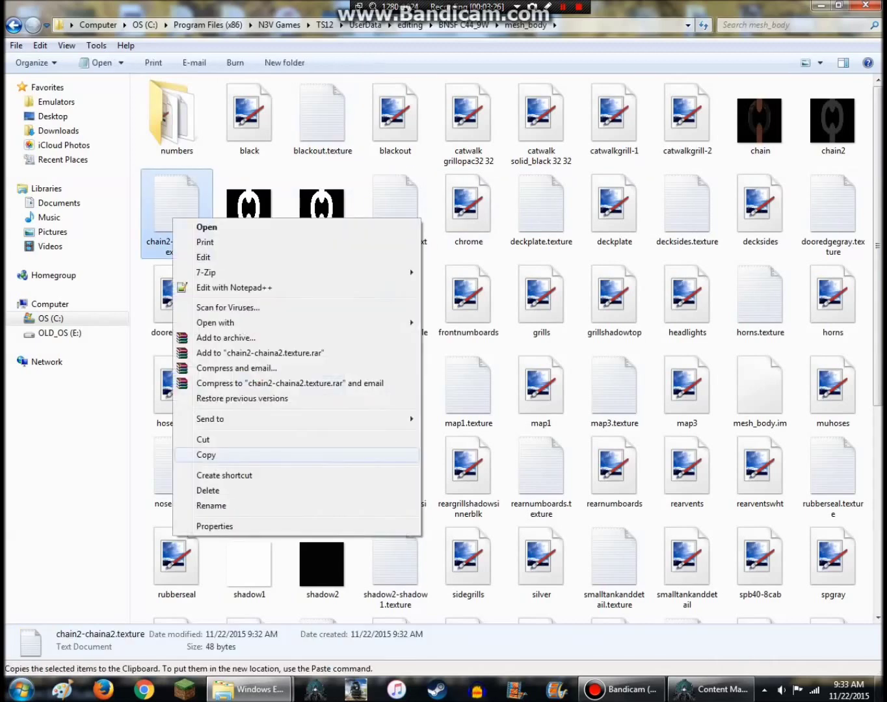
{"action": "left_click", "coordinate": [206, 454]}
{"action": "right_click", "coordinate": [135, 441]}
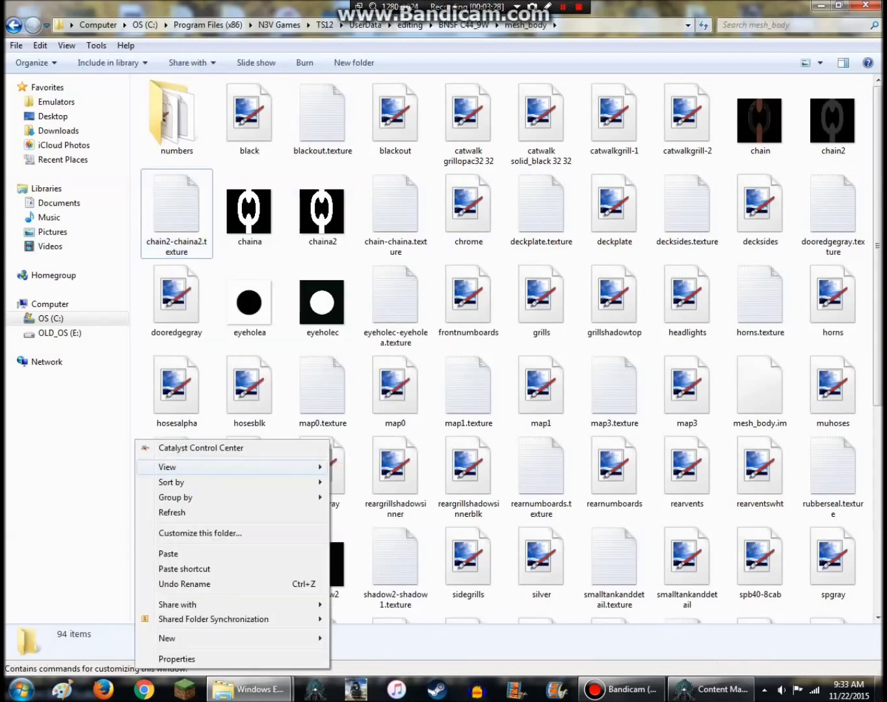
{"action": "left_click", "coordinate": [168, 554]}
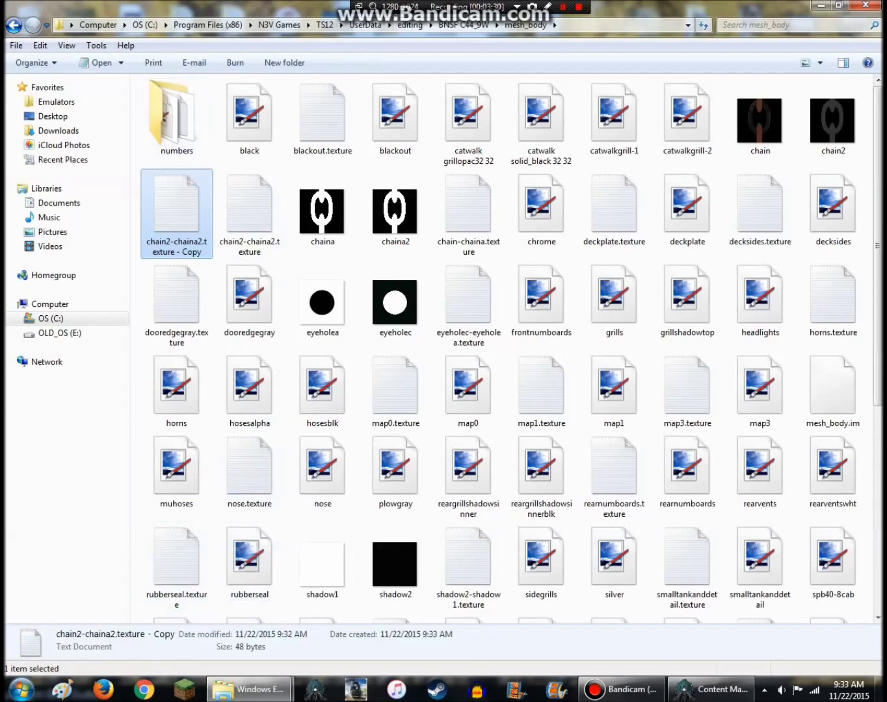
{"action": "right_click", "coordinate": [168, 203]}
{"action": "left_click", "coordinate": [221, 488]}
{"action": "type", "text": "spe"}
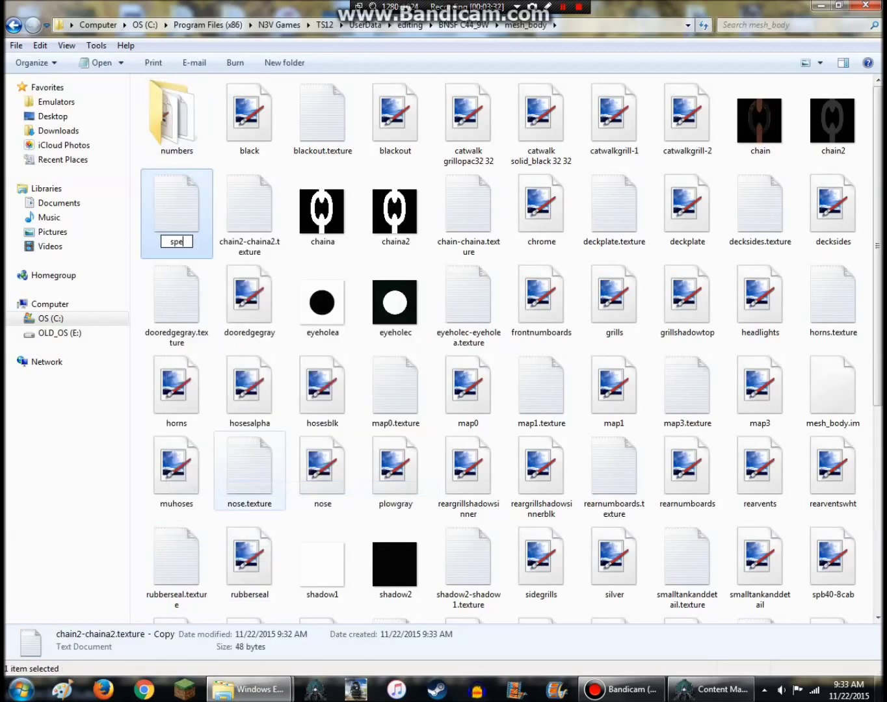
{"action": "type", "text": "cgrey.texture"}
{"action": "key", "text": "Return"}
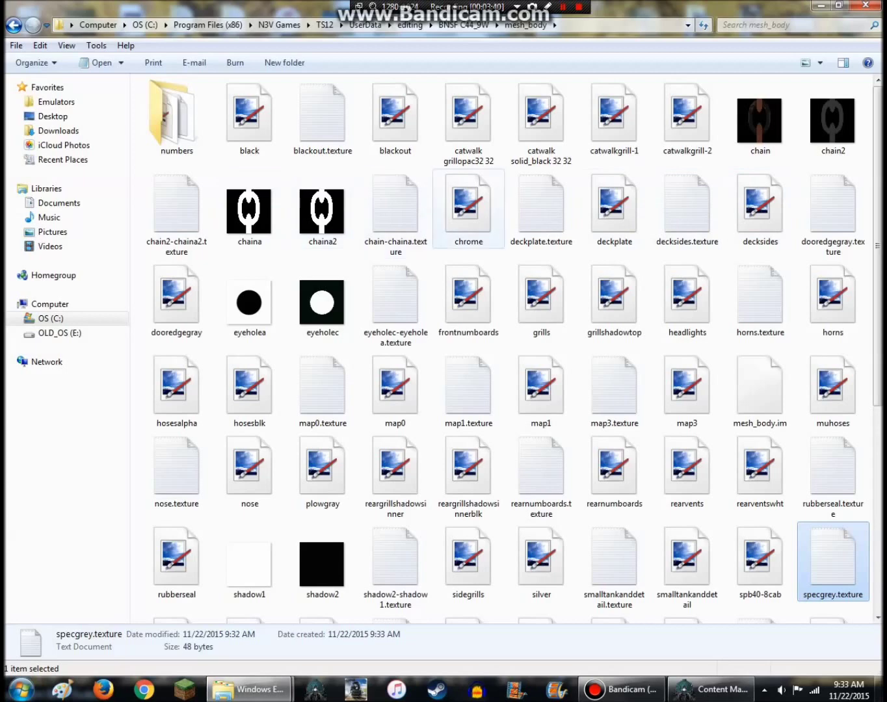
Duplicate the chrome image in the mesh_body folder and rename the copy specgrey
{"action": "right_click", "coordinate": [480, 209]}
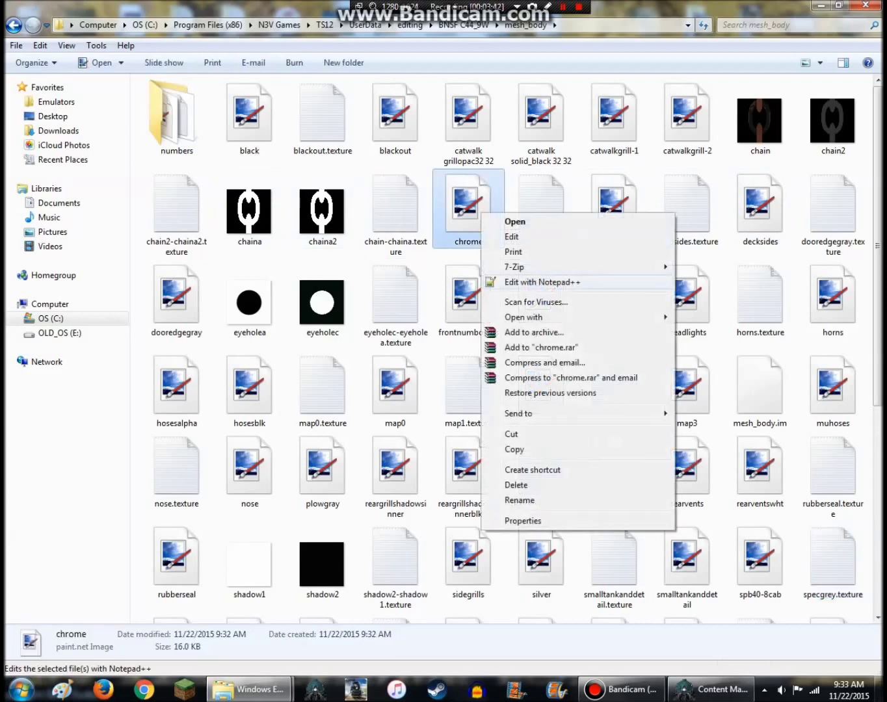
{"action": "left_click", "coordinate": [513, 451]}
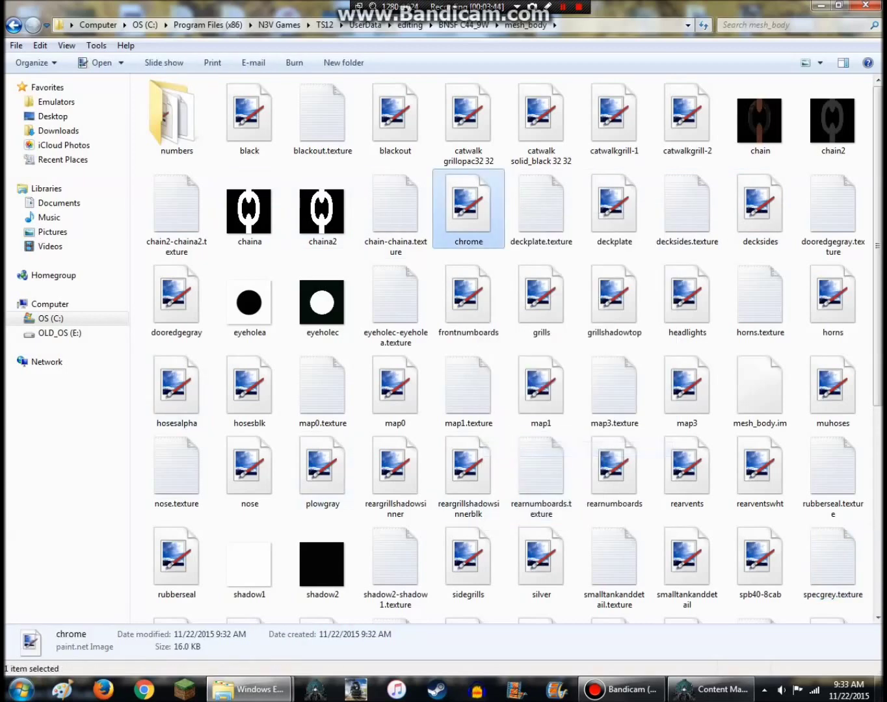
{"action": "right_click", "coordinate": [137, 404]}
{"action": "left_click", "coordinate": [174, 518]}
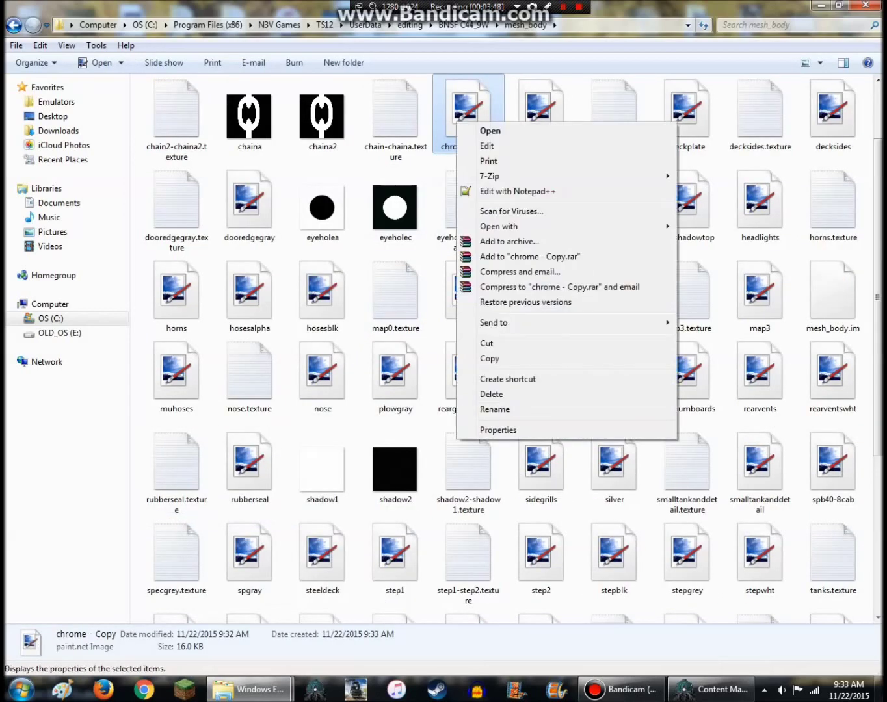
{"action": "left_click", "coordinate": [520, 409]}
{"action": "key", "text": "BackSpace"}
{"action": "type", "text": "specgrey"}
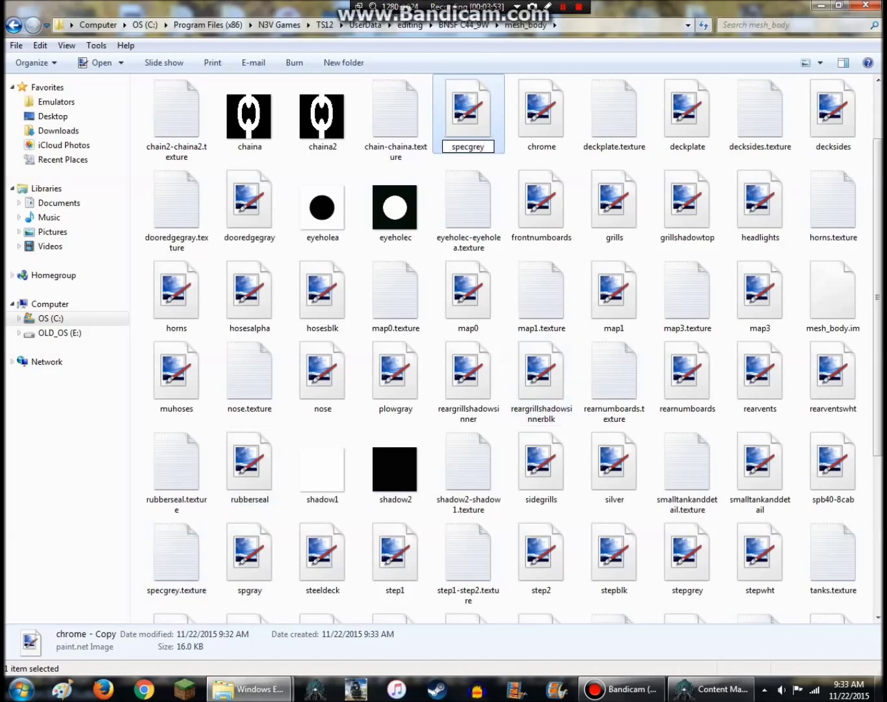
{"action": "key", "text": "Return"}
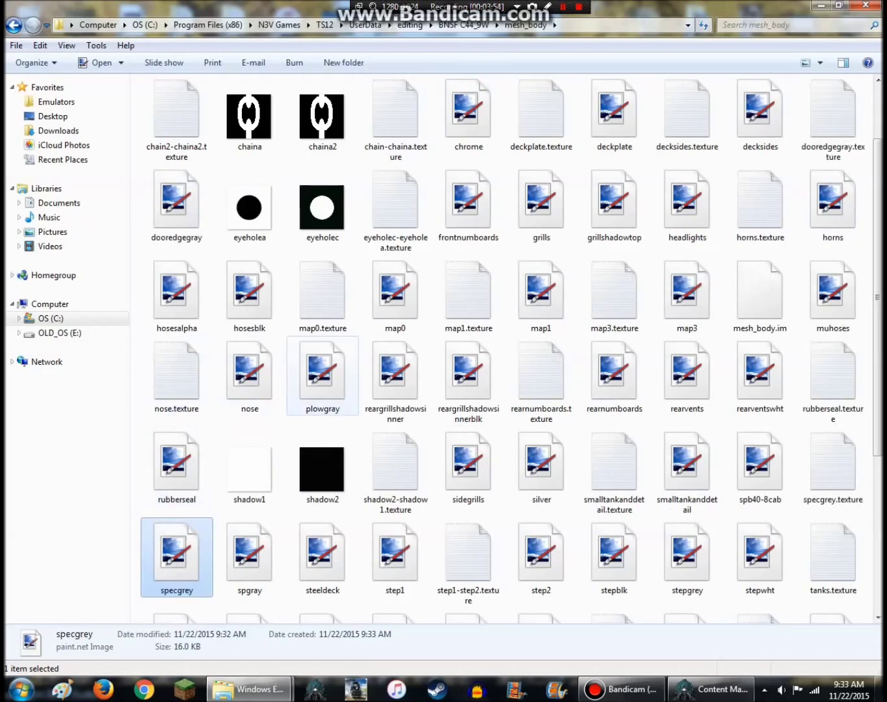
Open specgrey.texture in Notepad and set its Alpha entry to specgrey.tga
{"action": "scroll", "coordinate": [396, 293], "scroll_direction": "down", "scroll_amount": 1}
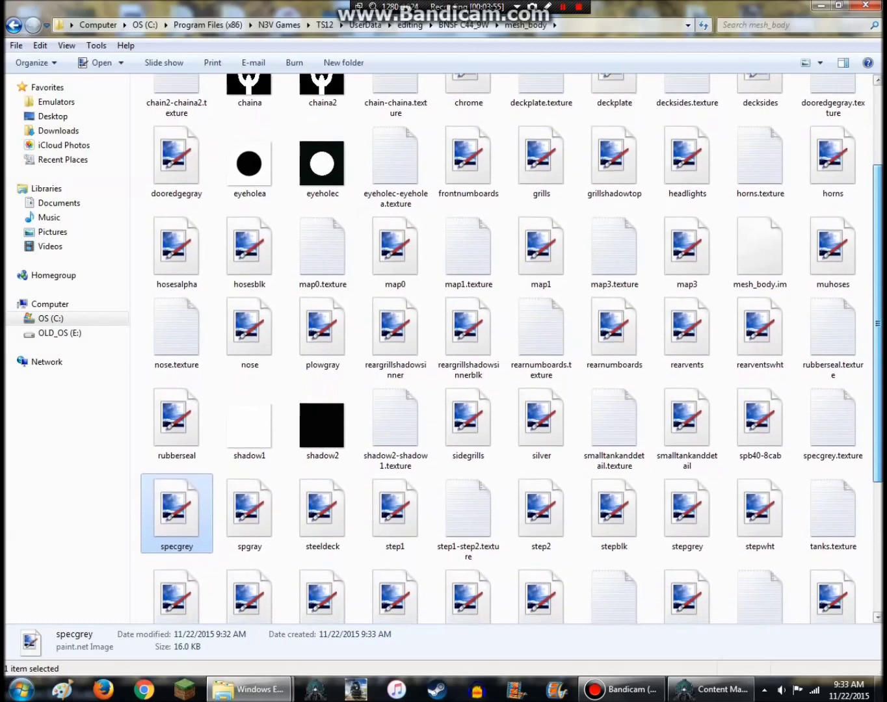
{"action": "key", "text": "Left"}
{"action": "key", "text": "Return"}
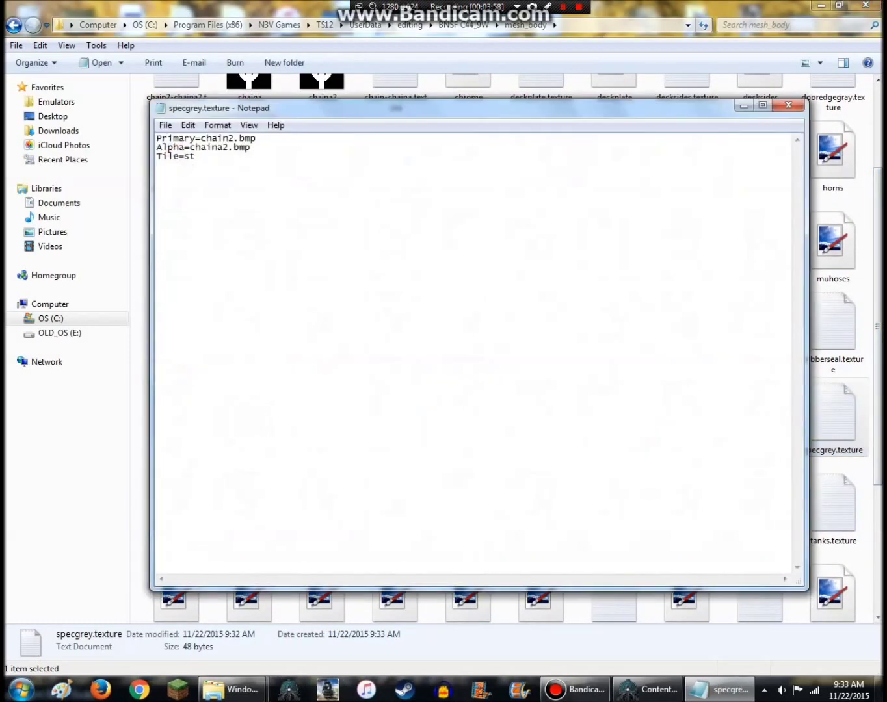
{"action": "key", "text": "Down"}
{"action": "key", "text": "End"}
{"action": "key", "text": "ctrl+shift+Left"}
{"action": "key", "text": "ctrl+shift+Left"}
{"action": "key", "text": "ctrl+shift+Left"}
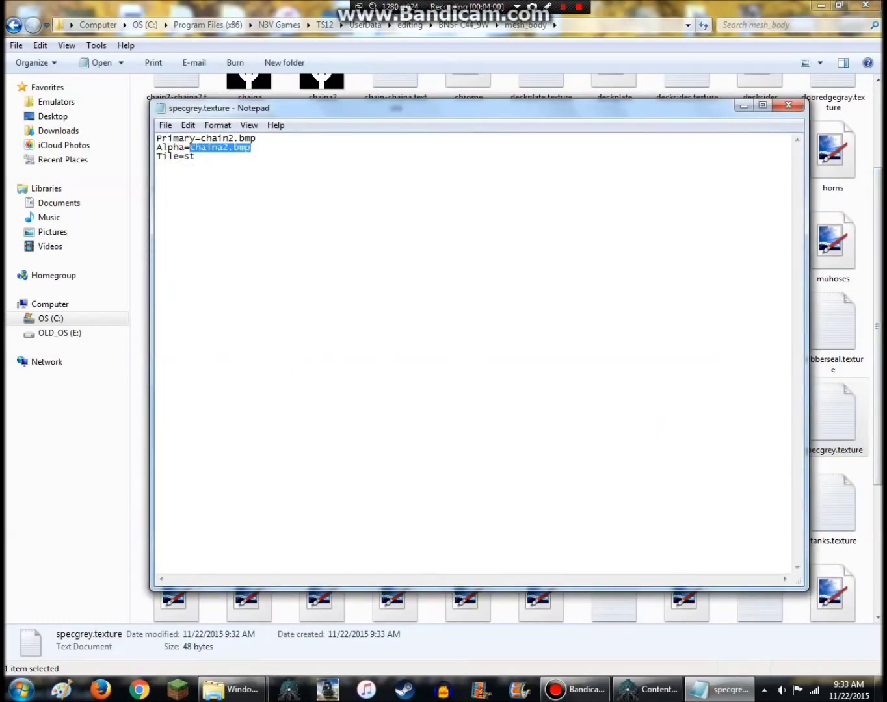
{"action": "type", "text": "specgrey.tga"}
Set the Primary entry of specgrey.texture to specgrey.tga, and close the file with its changes saved
{"action": "key", "text": "Up"}
{"action": "key", "text": "ctrl+shift+Left"}
{"action": "key", "text": "ctrl+shift+Left"}
{"action": "key", "text": "ctrl+shift+Left"}
{"action": "type", "text": "specgrey.tga"}
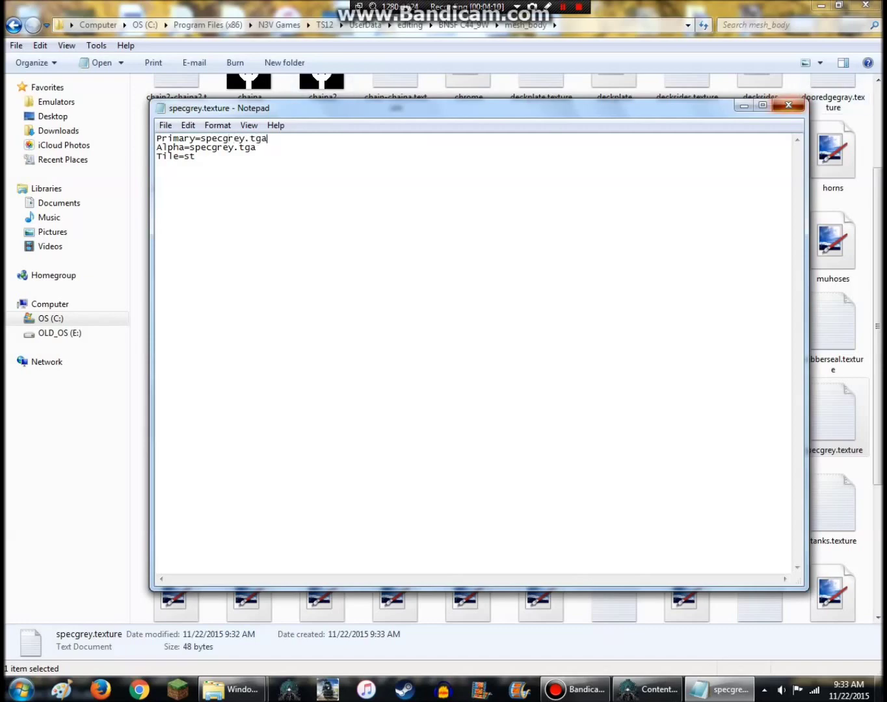
{"action": "key", "text": "alt+F4"}
{"action": "key", "text": "Return"}
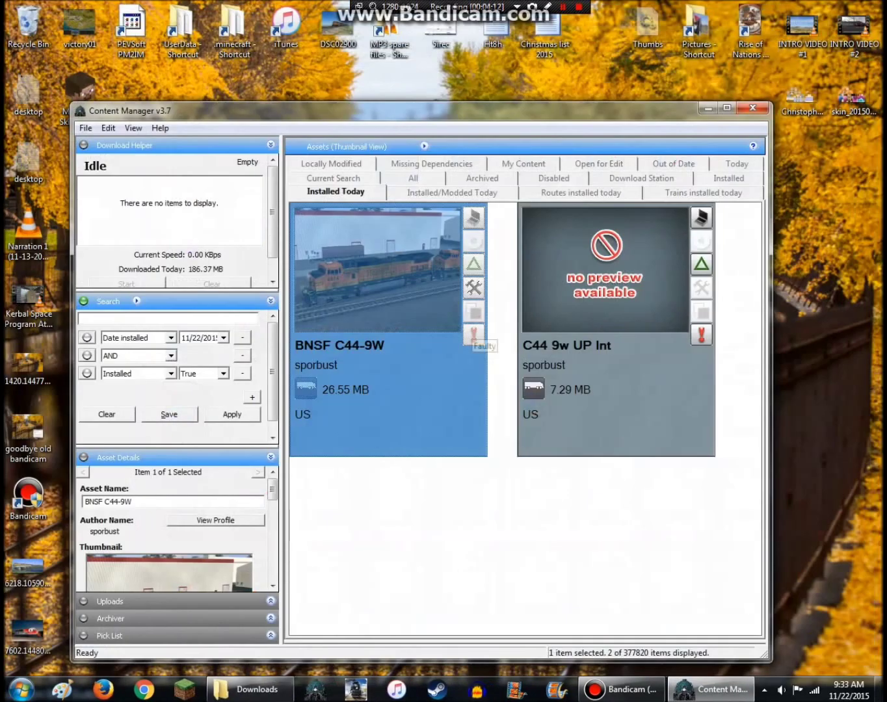
Commit the edited BNSF C44-9W asset in Content Manager
{"action": "right_click", "coordinate": [445, 380]}
{"action": "mouse_move", "coordinate": [484, 547]}
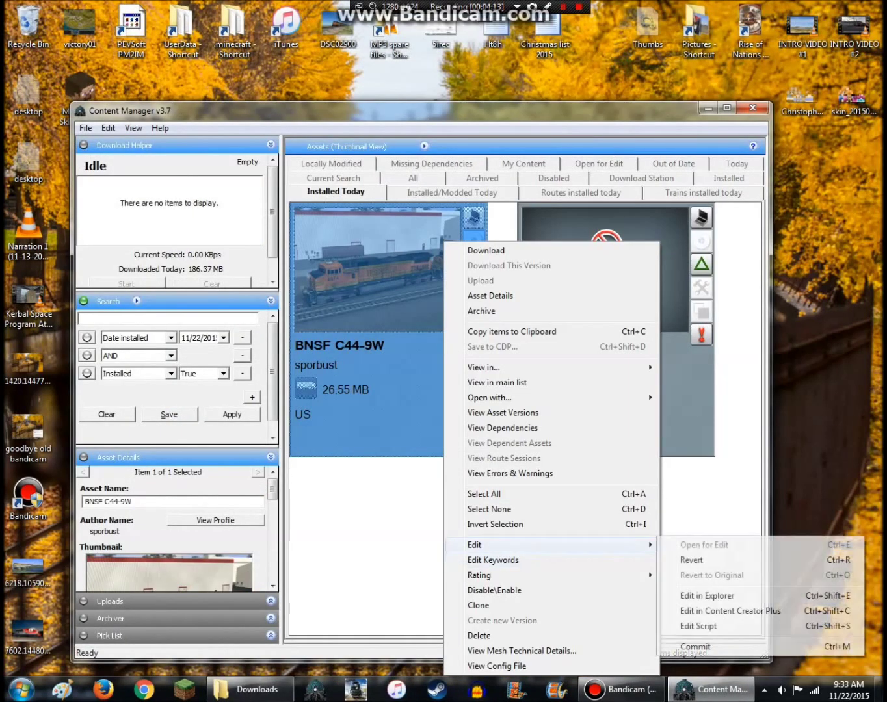
{"action": "left_click", "coordinate": [695, 646]}
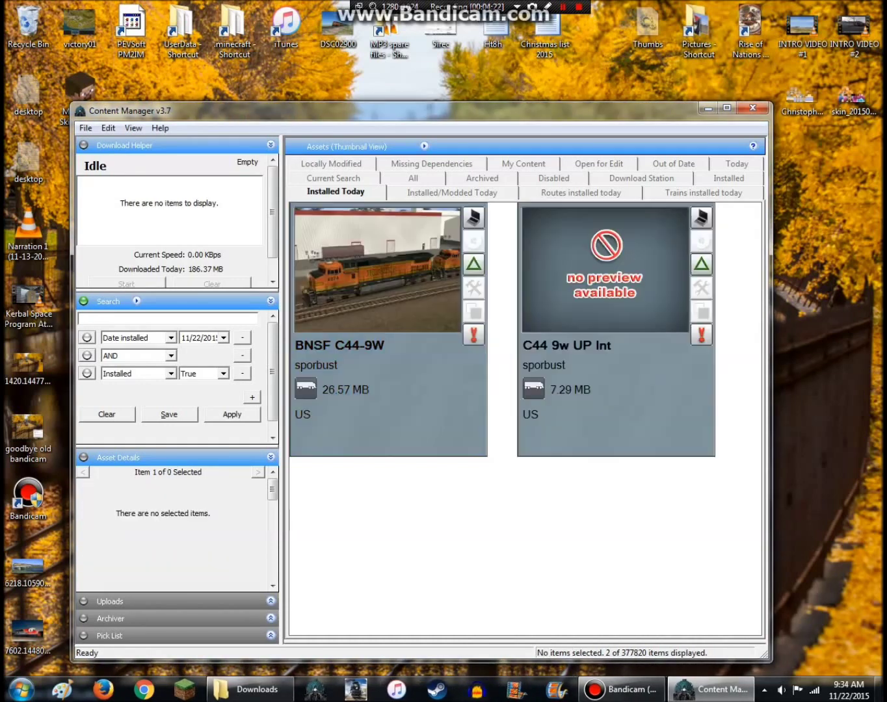
Recheck the errors and warnings of the committed BNSF C44-9W asset and close the list
{"action": "right_click", "coordinate": [442, 239]}
{"action": "left_click", "coordinate": [494, 475]}
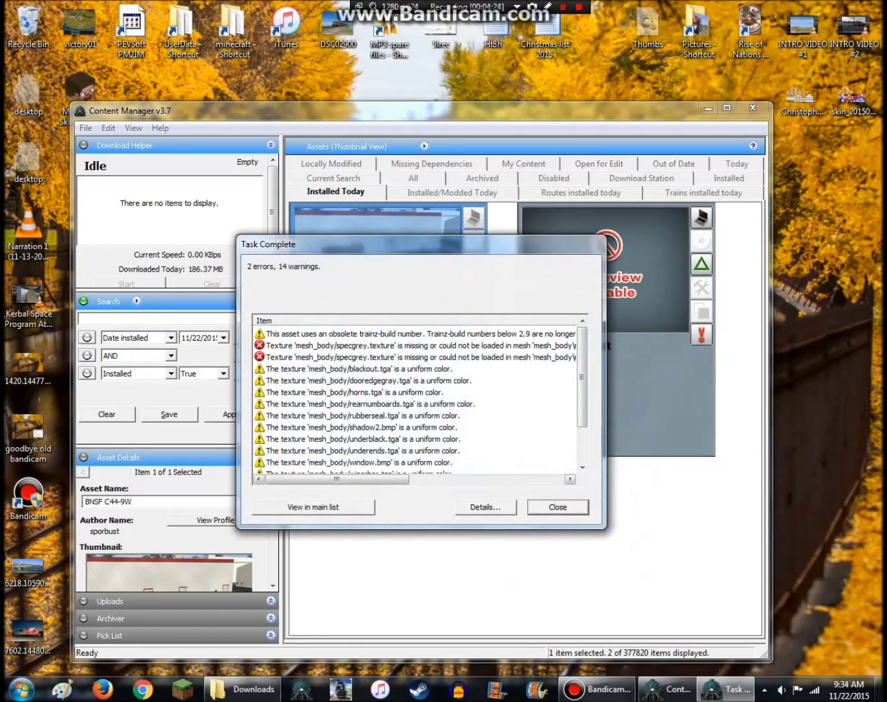
{"action": "left_click", "coordinate": [557, 507]}
Reopen the BNSF C44-9W asset for editing in Explorer and go back into its mesh_body folder
{"action": "right_click", "coordinate": [445, 241]}
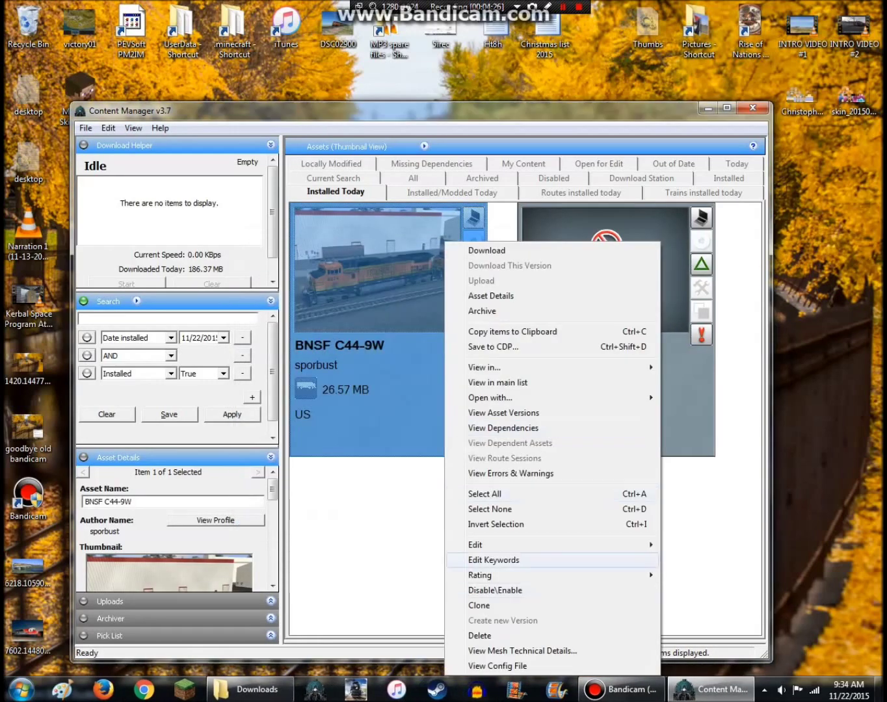
{"action": "mouse_move", "coordinate": [553, 545]}
{"action": "left_click", "coordinate": [709, 594]}
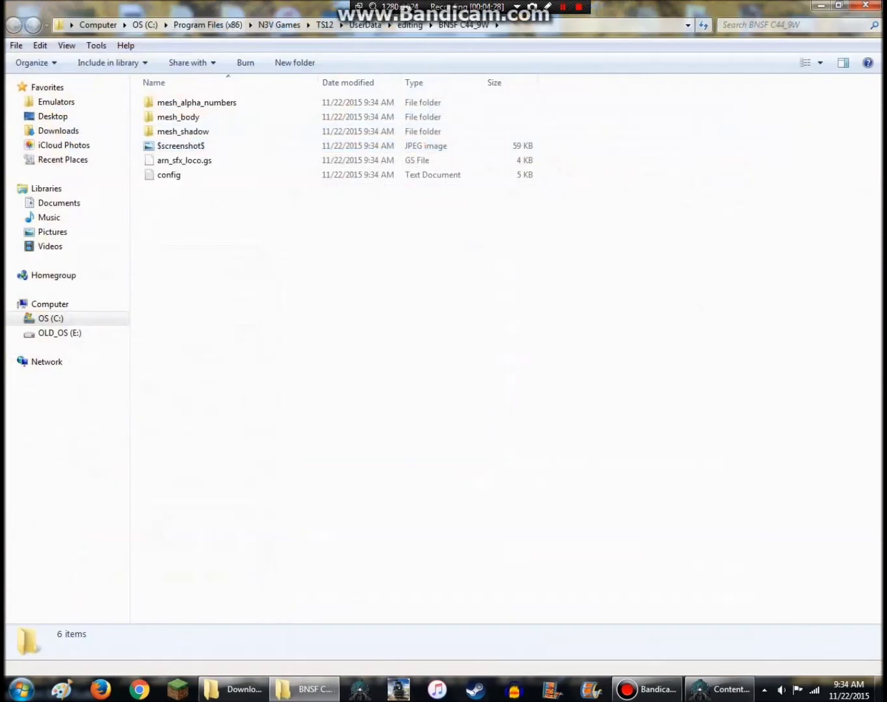
{"action": "double_click", "coordinate": [178, 117]}
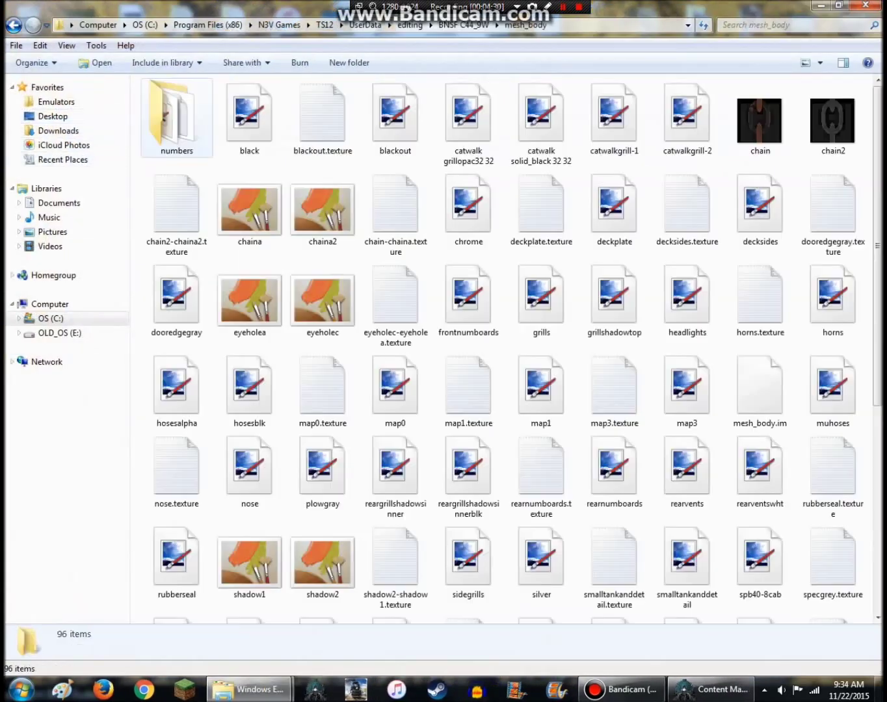
Select the specgrey image in the mesh_body folder and launch the PEVSoft PM2IM converter
{"action": "scroll", "coordinate": [514, 349], "scroll_direction": "down", "scroll_amount": 1}
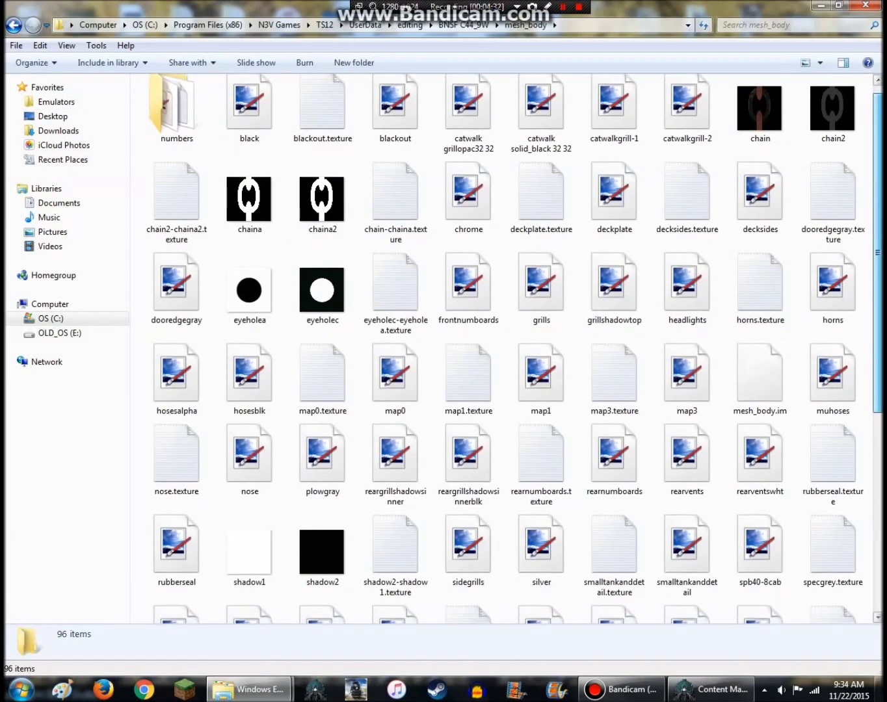
{"action": "scroll", "coordinate": [177, 468], "scroll_direction": "down", "scroll_amount": 5}
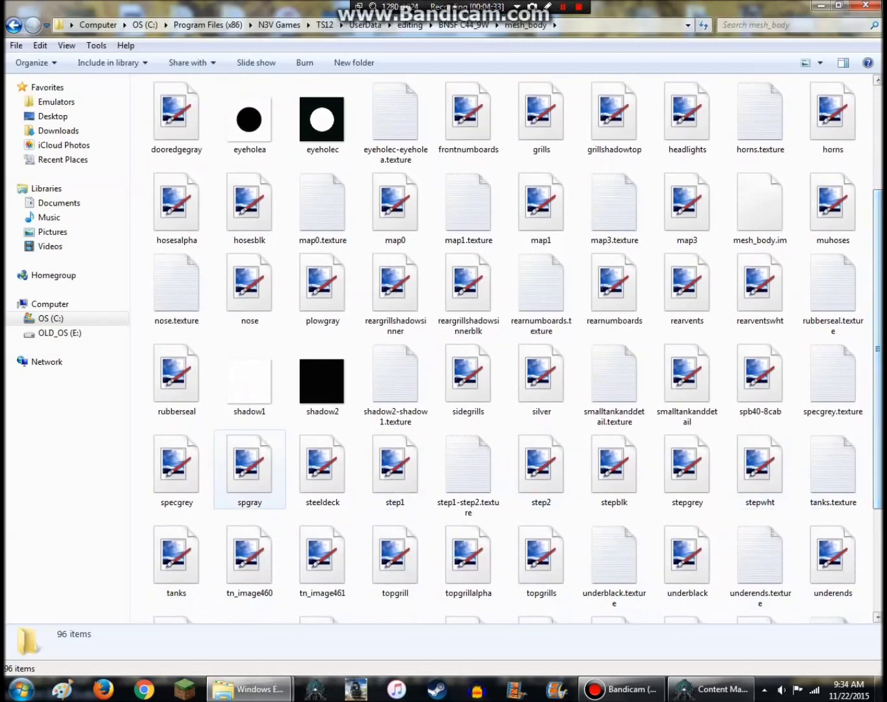
{"action": "left_click", "coordinate": [176, 468]}
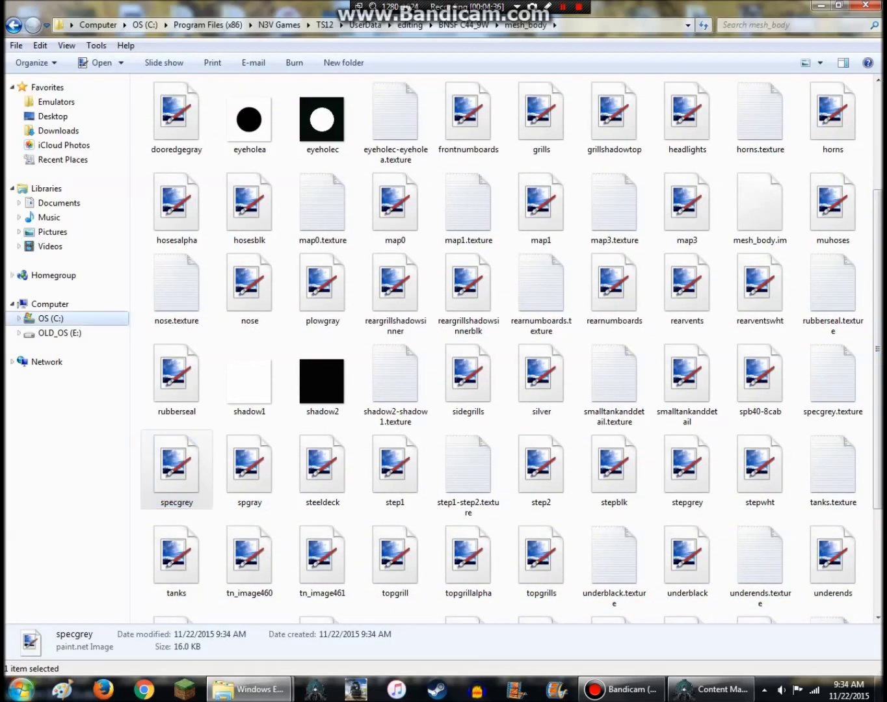
{"action": "left_click", "coordinate": [21, 689]}
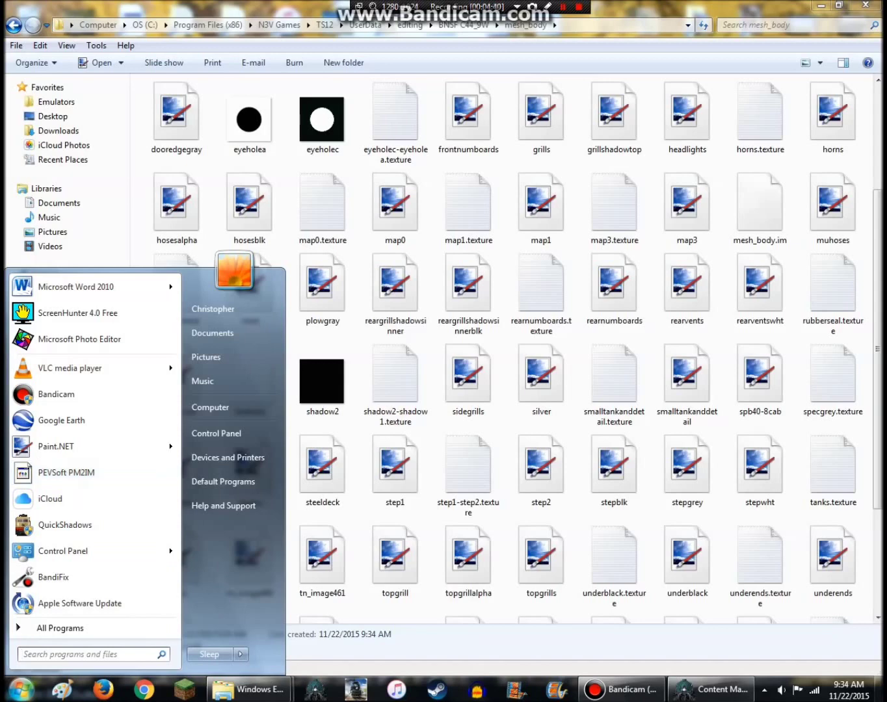
{"action": "left_click", "coordinate": [67, 472]}
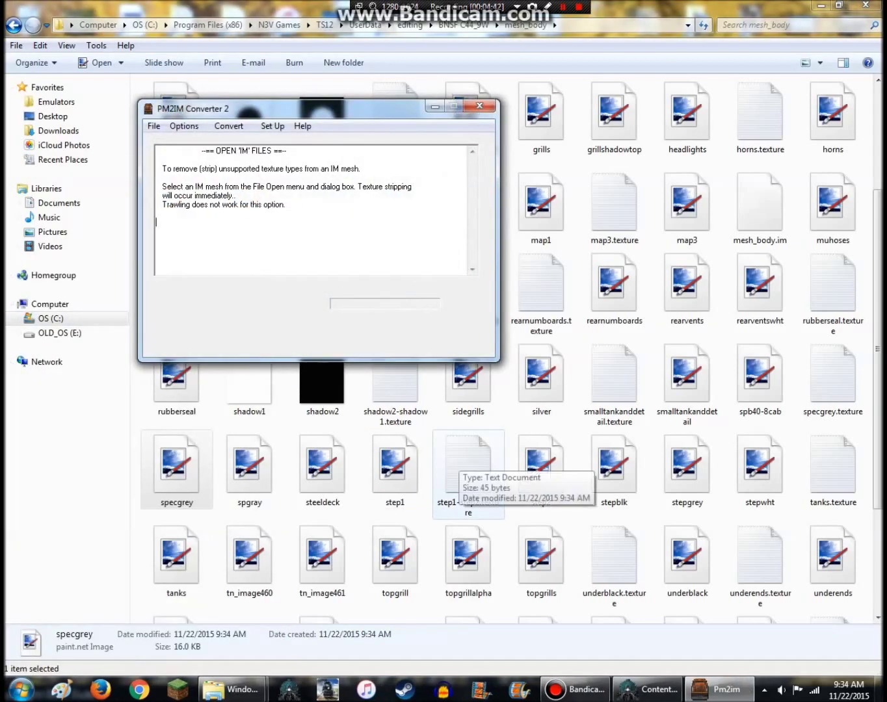
Choose the Open IM Files option in the PM2IM converter and bring up its file selection dialog
{"action": "left_click", "coordinate": [185, 126]}
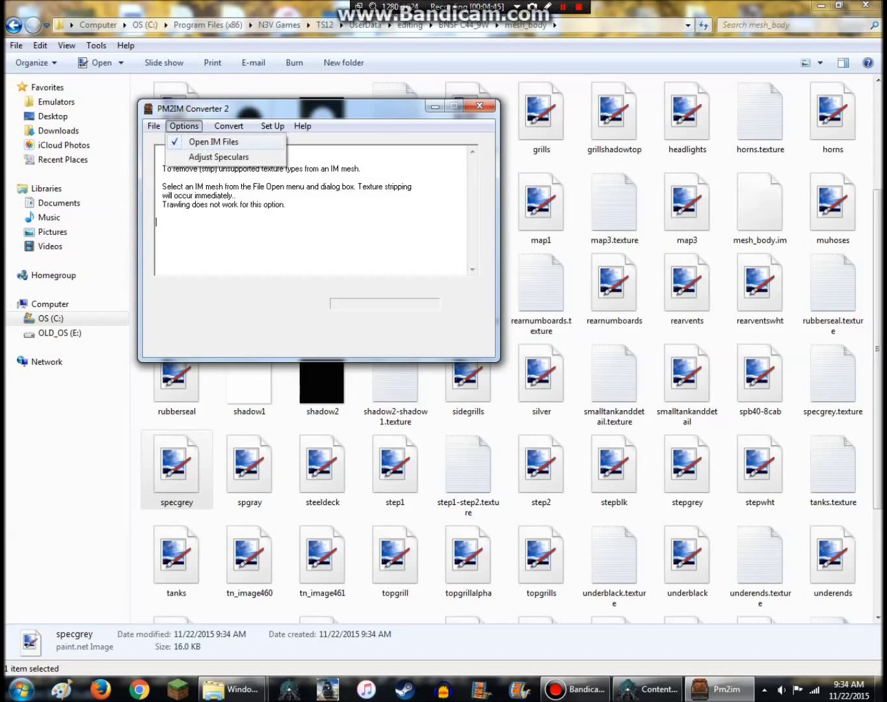
{"action": "left_click", "coordinate": [214, 142]}
{"action": "left_click", "coordinate": [249, 385]}
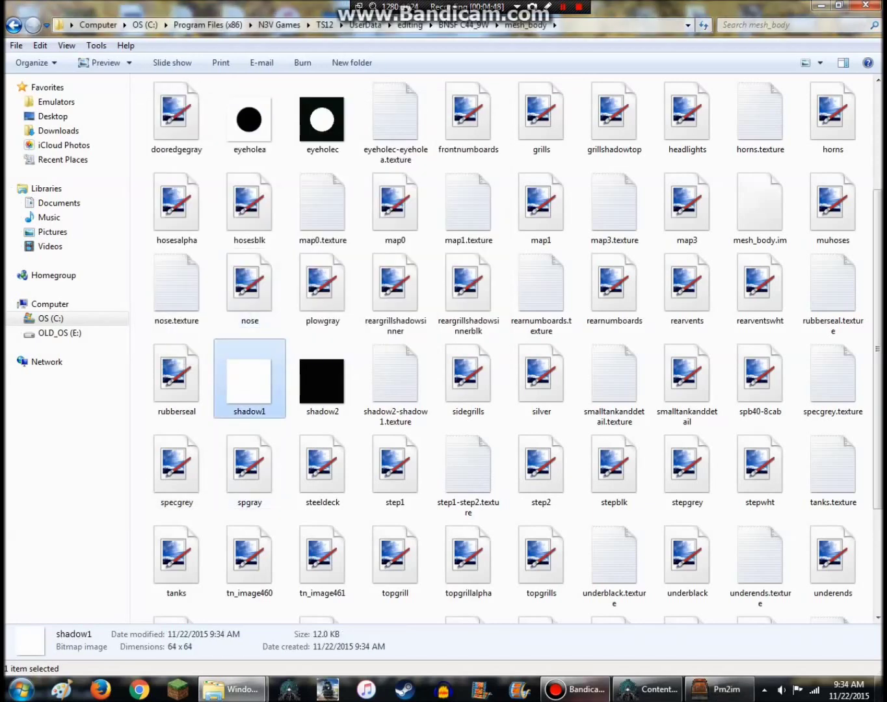
{"action": "key", "text": "alt+Tab"}
{"action": "key", "text": "alt+f"}
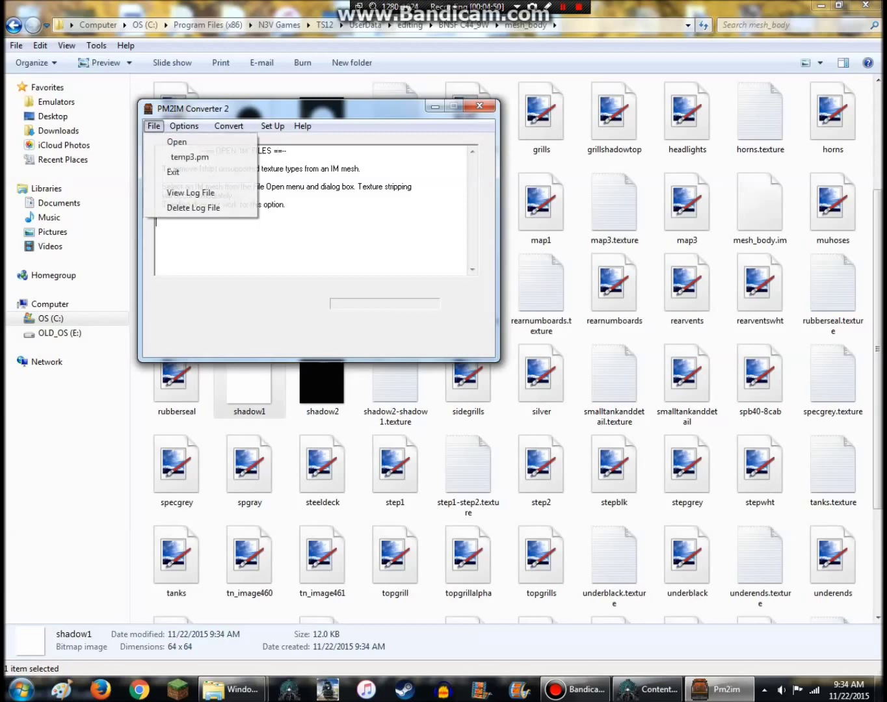
{"action": "key", "text": "Return"}
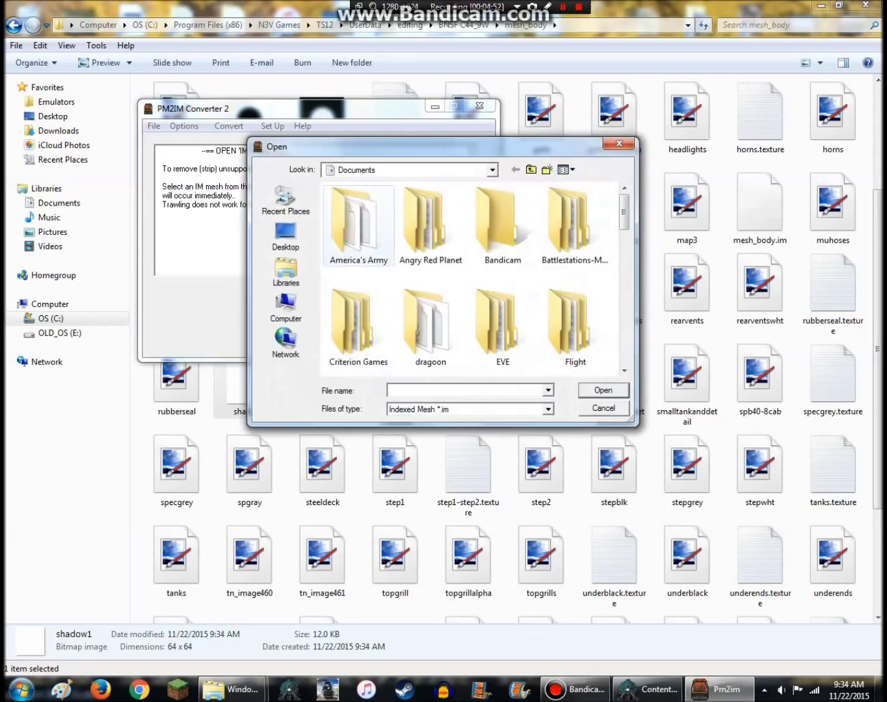
Strip unsupported textures from mesh_body.im in UserData's editing\BNSF C44_9W\mesh_body folder, and close the converter
{"action": "left_click", "coordinate": [285, 234]}
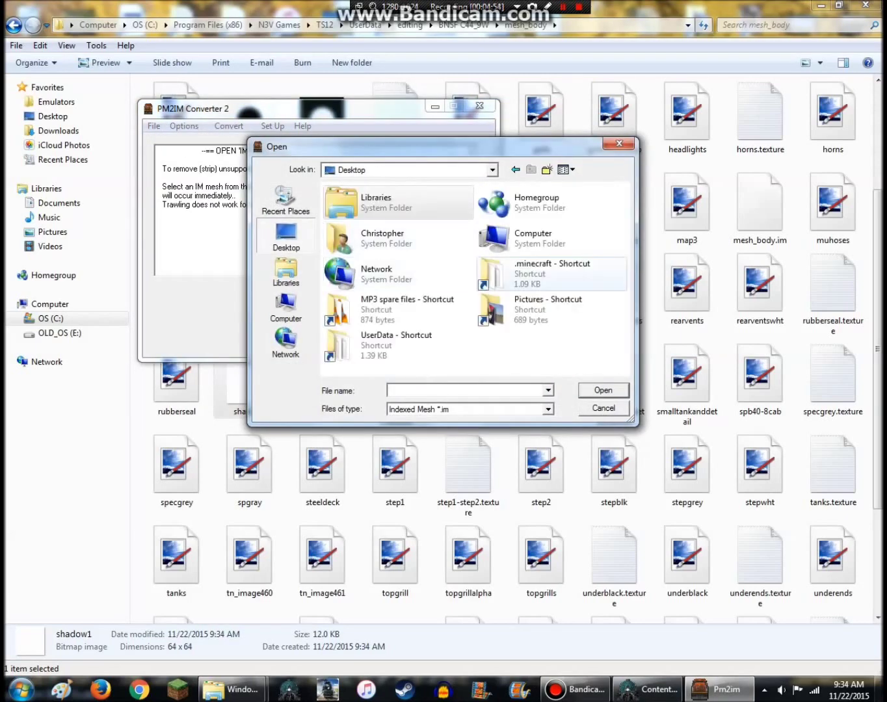
{"action": "double_click", "coordinate": [398, 344]}
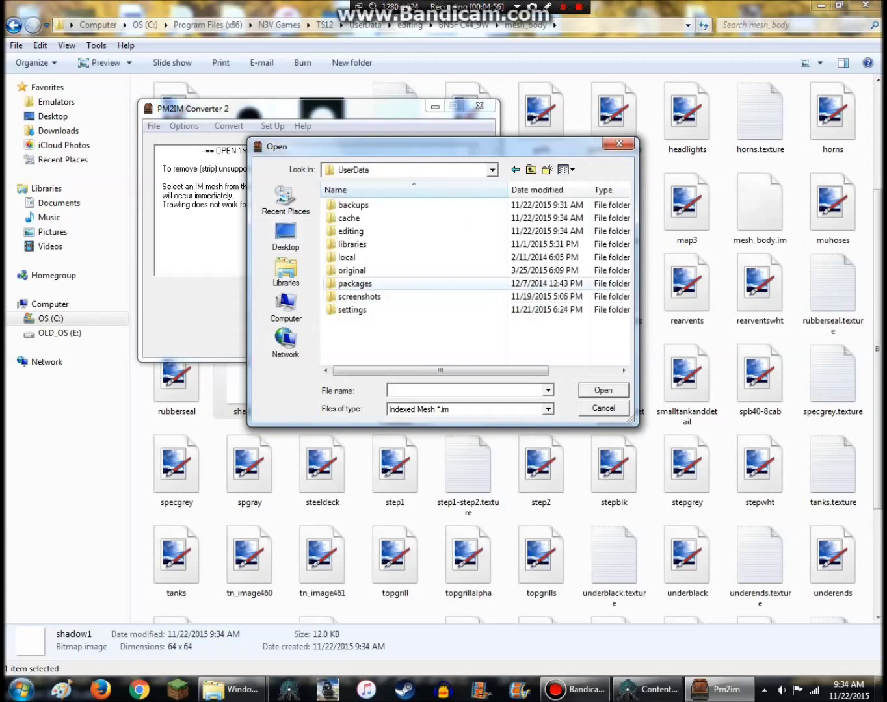
{"action": "double_click", "coordinate": [351, 231]}
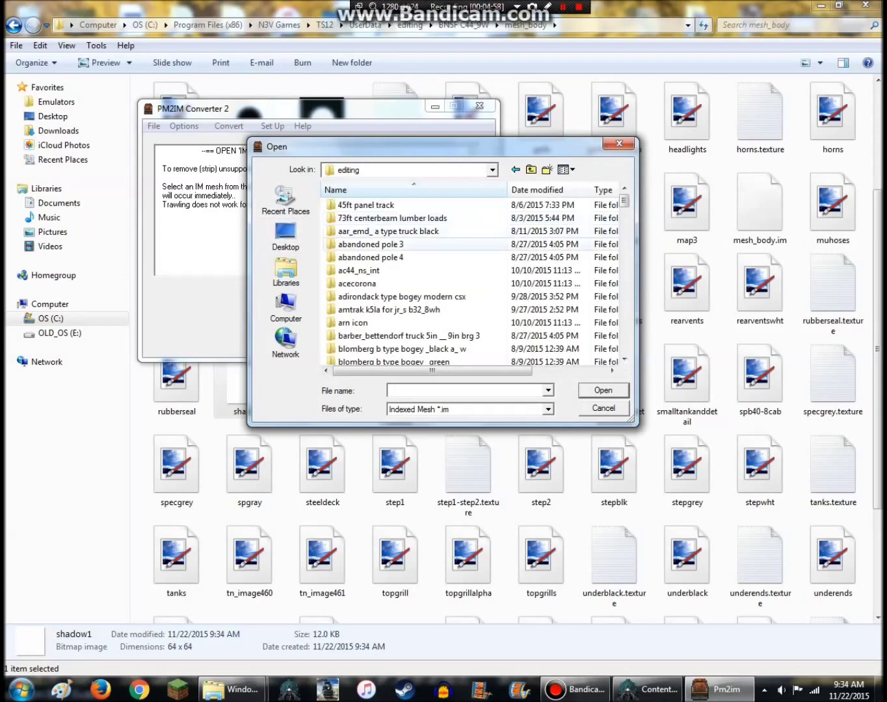
{"action": "left_click_drag", "start_coordinate": [624, 201], "coordinate": [624, 217]}
{"action": "double_click", "coordinate": [363, 243]}
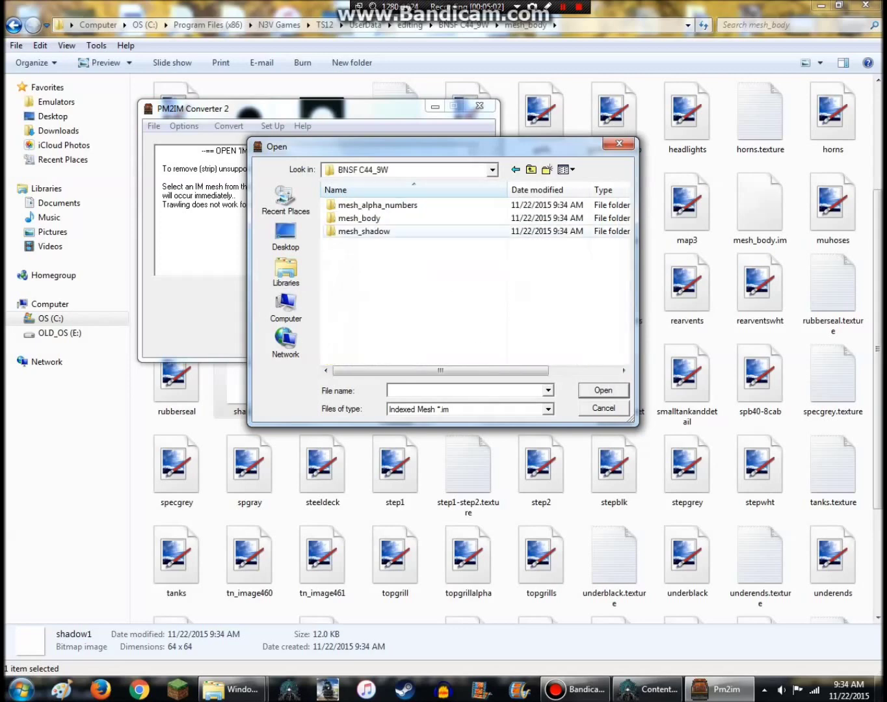
{"action": "double_click", "coordinate": [353, 218]}
{"action": "left_click", "coordinate": [431, 225]}
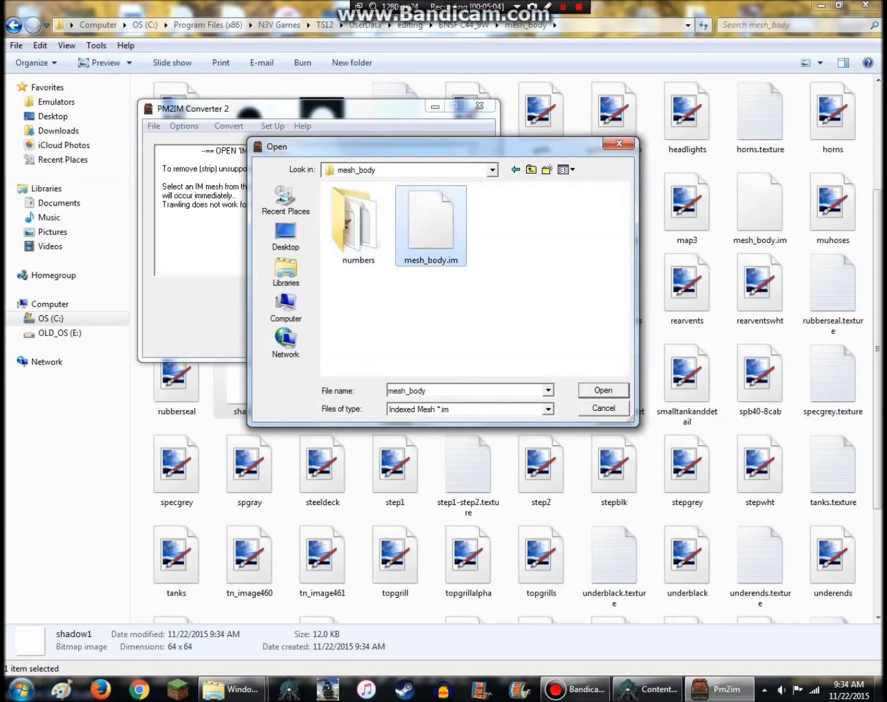
{"action": "left_click", "coordinate": [603, 390]}
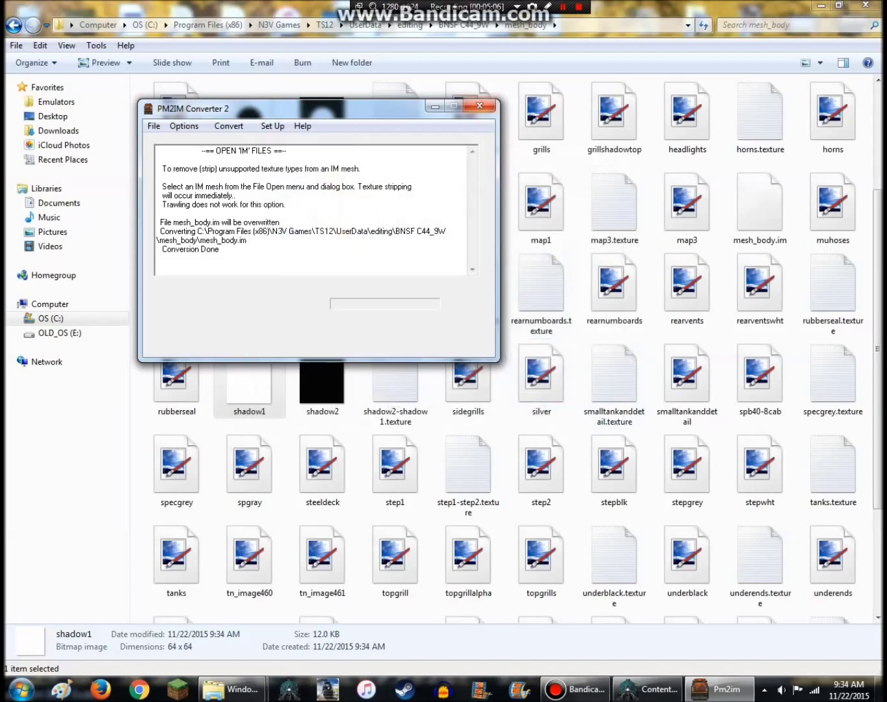
{"action": "left_click", "coordinate": [479, 105]}
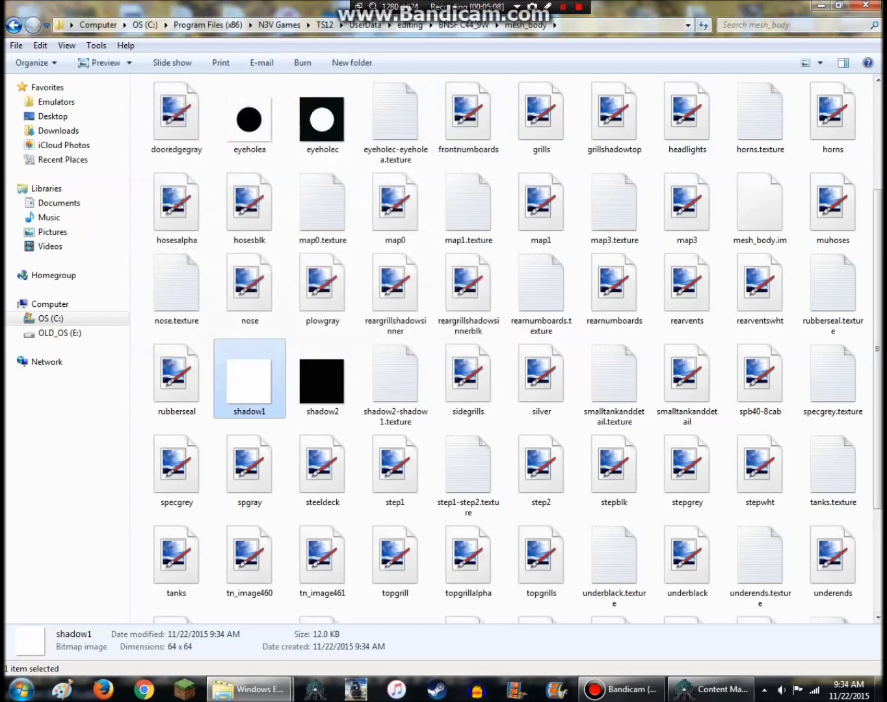
Close the mesh_body folder and commit the BNSF C44-9W asset in Content Manager
{"action": "left_click_drag", "start_coordinate": [878, 349], "coordinate": [878, 355]}
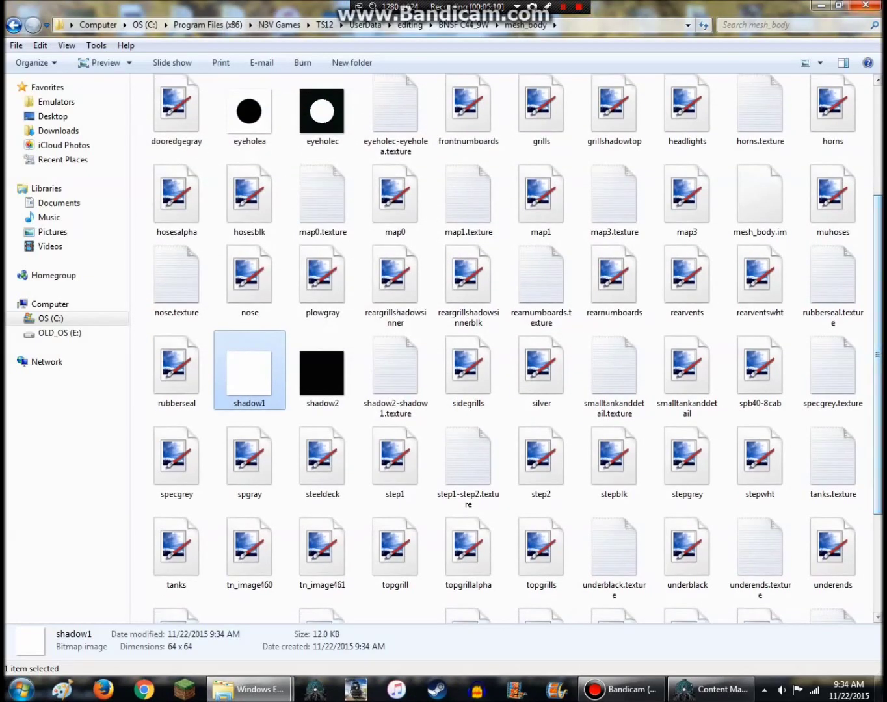
{"action": "left_click", "coordinate": [865, 5]}
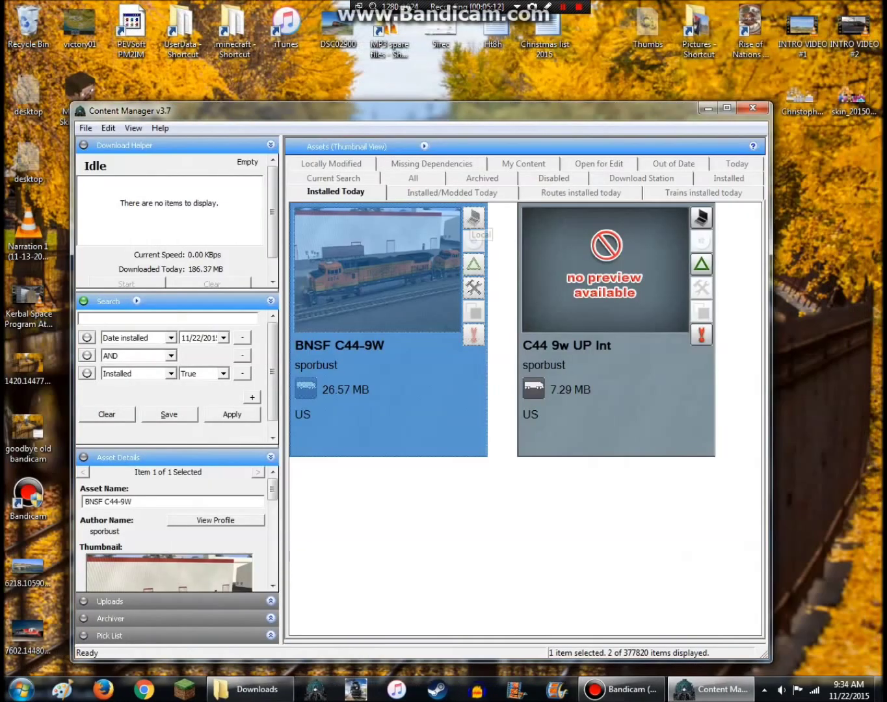
{"action": "right_click", "coordinate": [408, 241]}
{"action": "mouse_move", "coordinate": [520, 545]}
{"action": "left_click", "coordinate": [663, 649]}
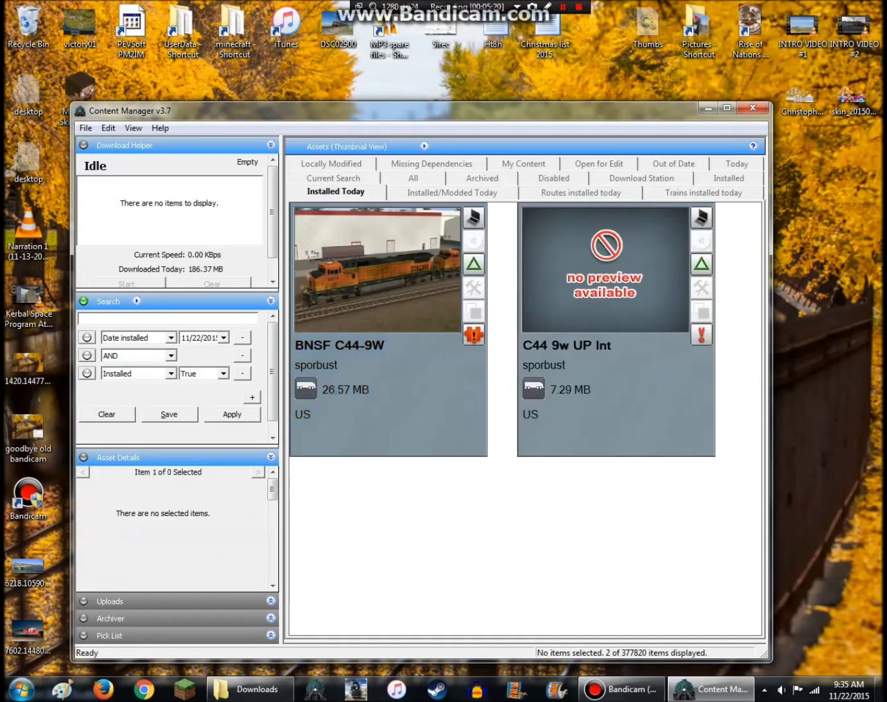
Check the dependencies of the BNSF C44-9W asset for broken items and close the list
{"action": "left_click", "coordinate": [441, 240]}
{"action": "right_click", "coordinate": [440, 240]}
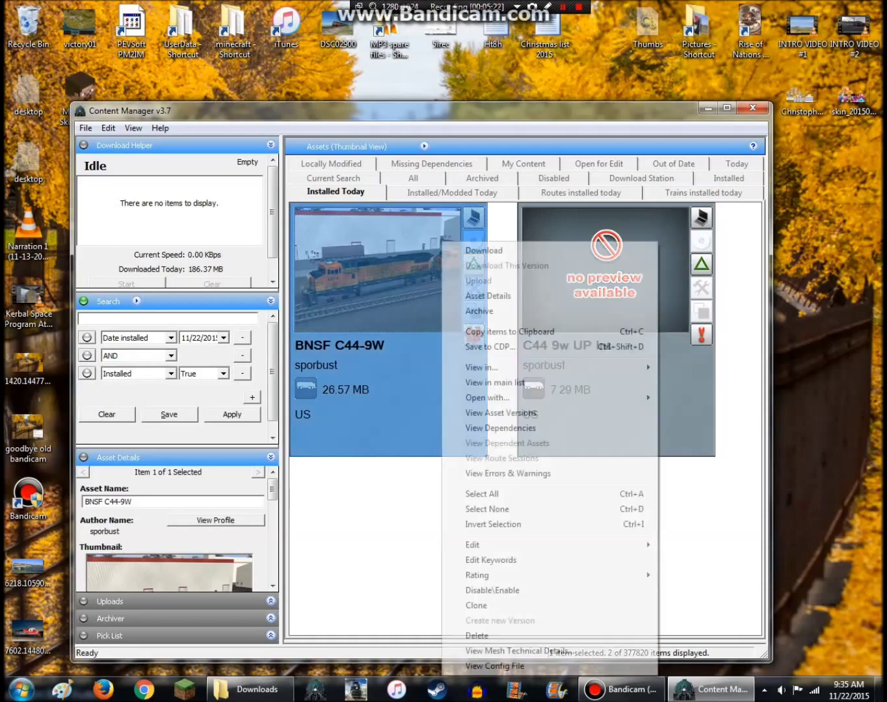
{"action": "left_click", "coordinate": [500, 427]}
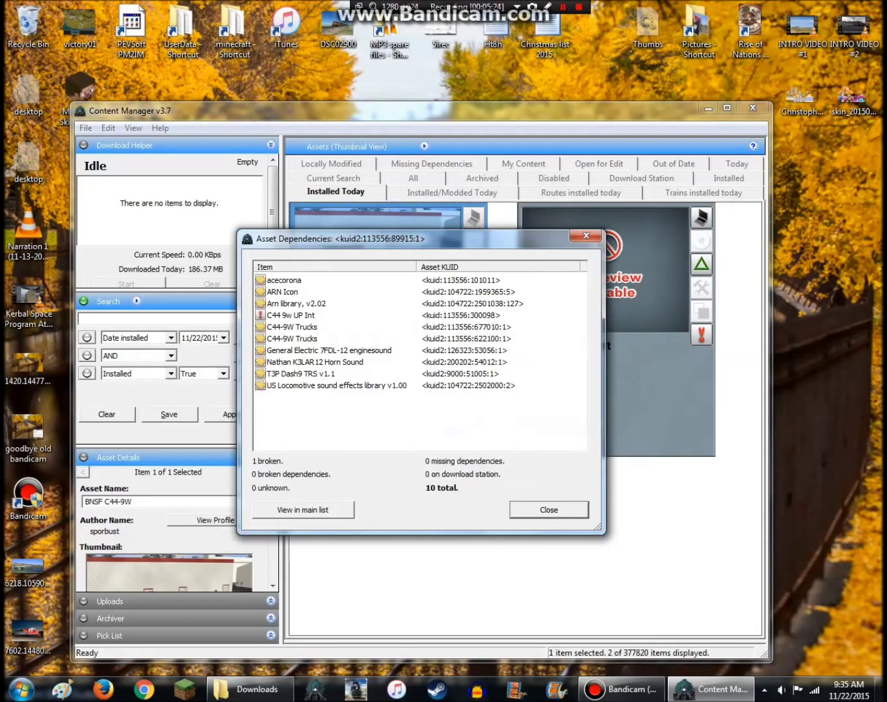
{"action": "left_click", "coordinate": [549, 511]}
Review the errors and warnings of the C44 9w UP Int asset and close the report
{"action": "left_click", "coordinate": [601, 390]}
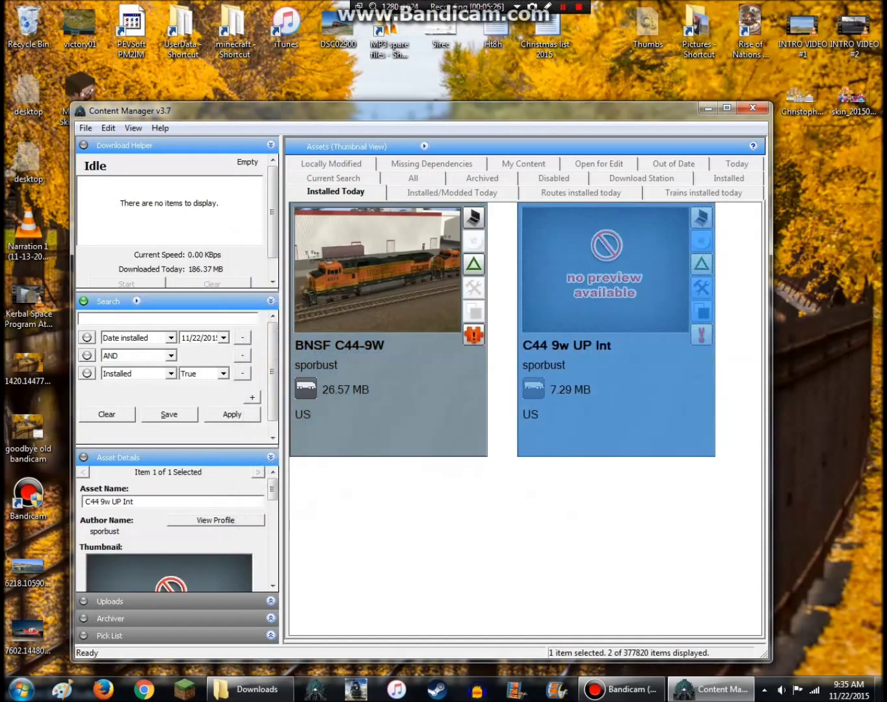
{"action": "right_click", "coordinate": [616, 242]}
{"action": "mouse_move", "coordinate": [650, 545]}
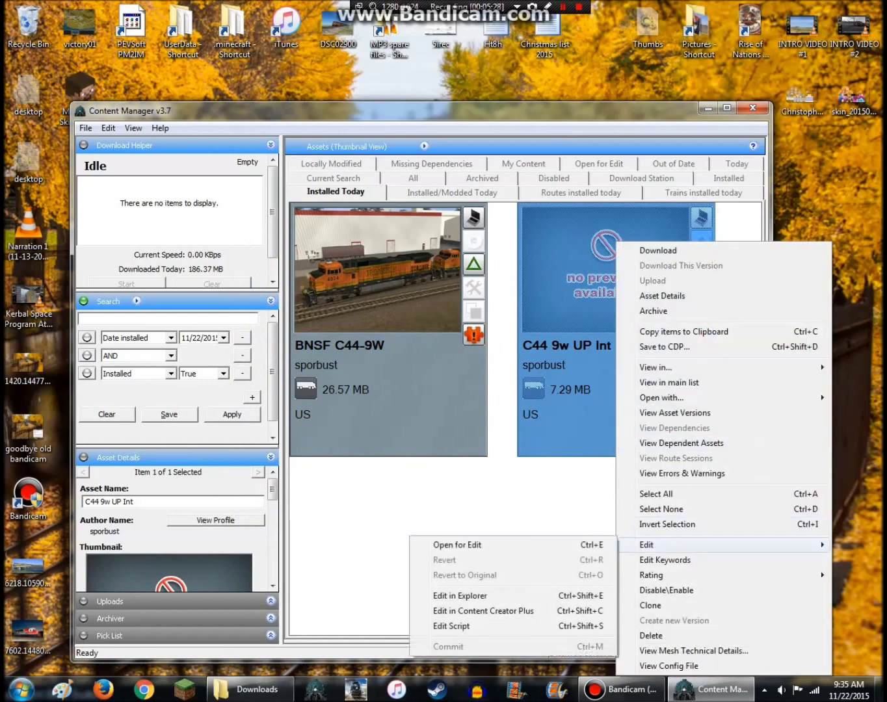
{"action": "left_click", "coordinate": [681, 473]}
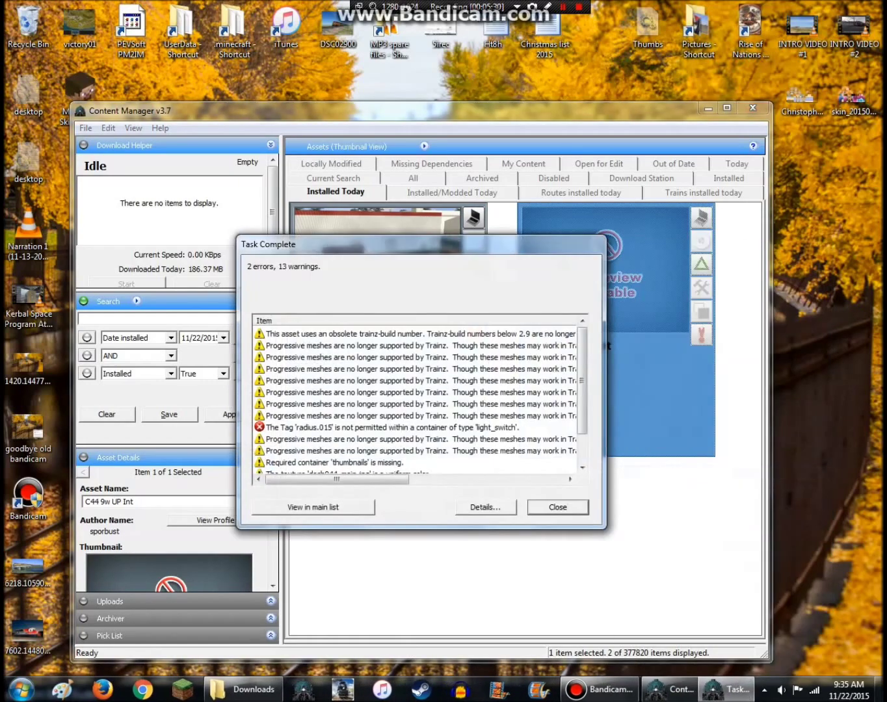
{"action": "scroll", "coordinate": [421, 396], "scroll_direction": "down", "scroll_amount": 1}
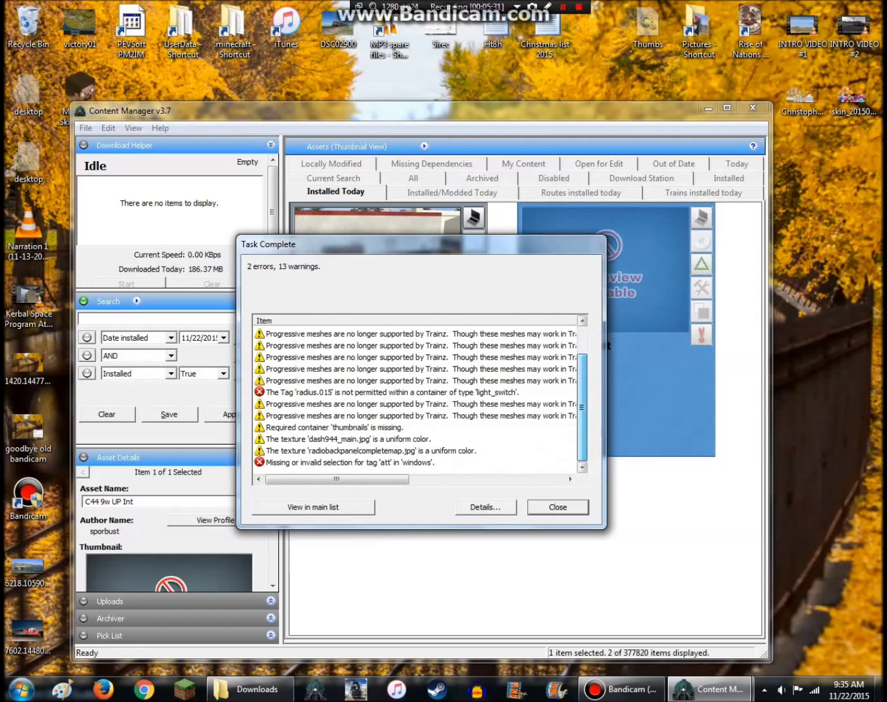
{"action": "left_click", "coordinate": [556, 507]}
Open C44 9w UP Int for editing in Explorer and set the light_switch radius to 0.15 in its config file
{"action": "right_click", "coordinate": [616, 242]}
{"action": "mouse_move", "coordinate": [650, 545]}
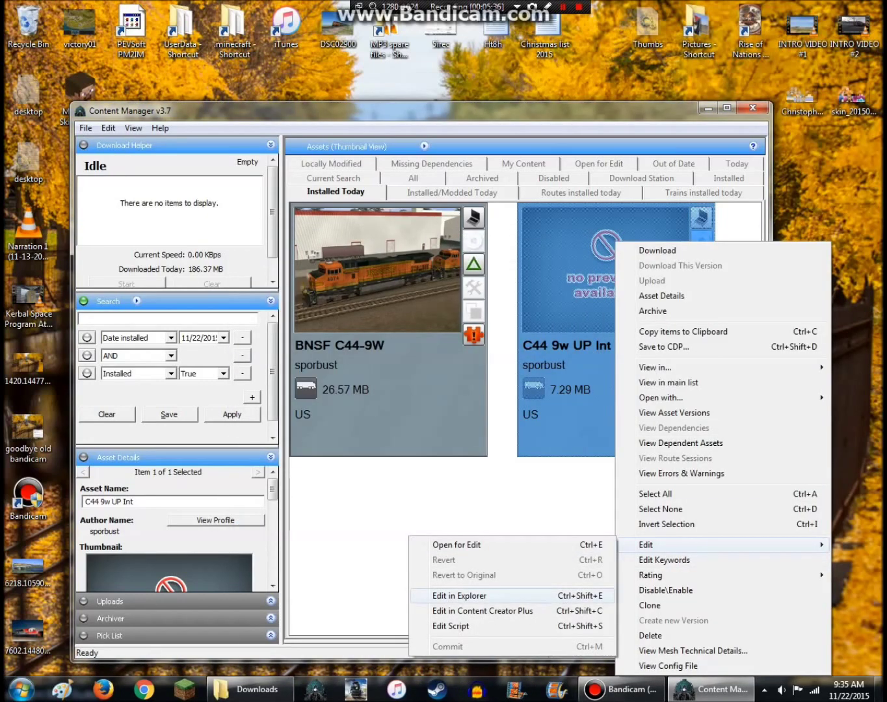
{"action": "left_click", "coordinate": [442, 596]}
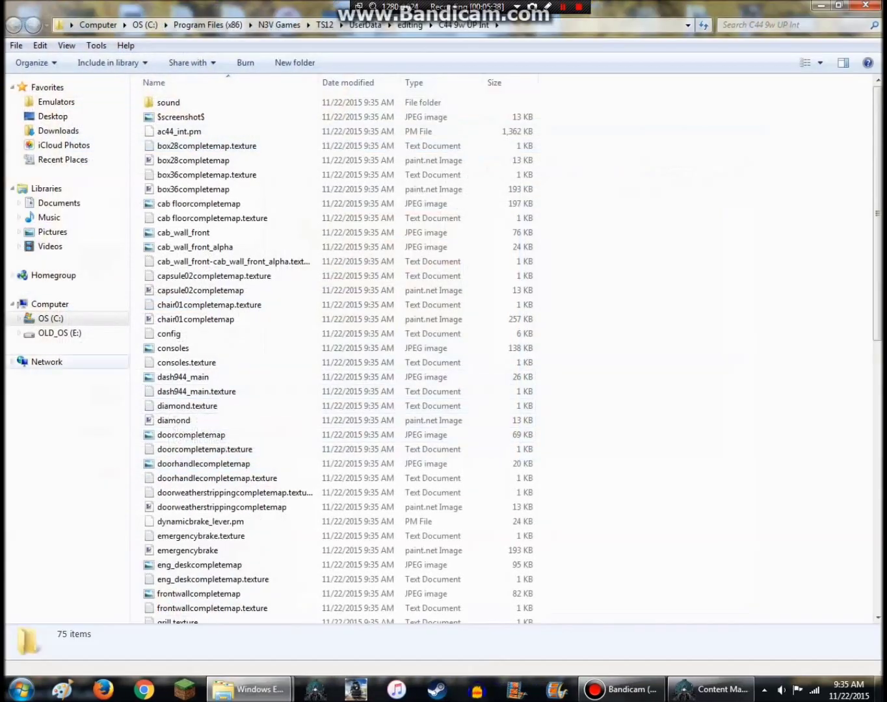
{"action": "double_click", "coordinate": [169, 334]}
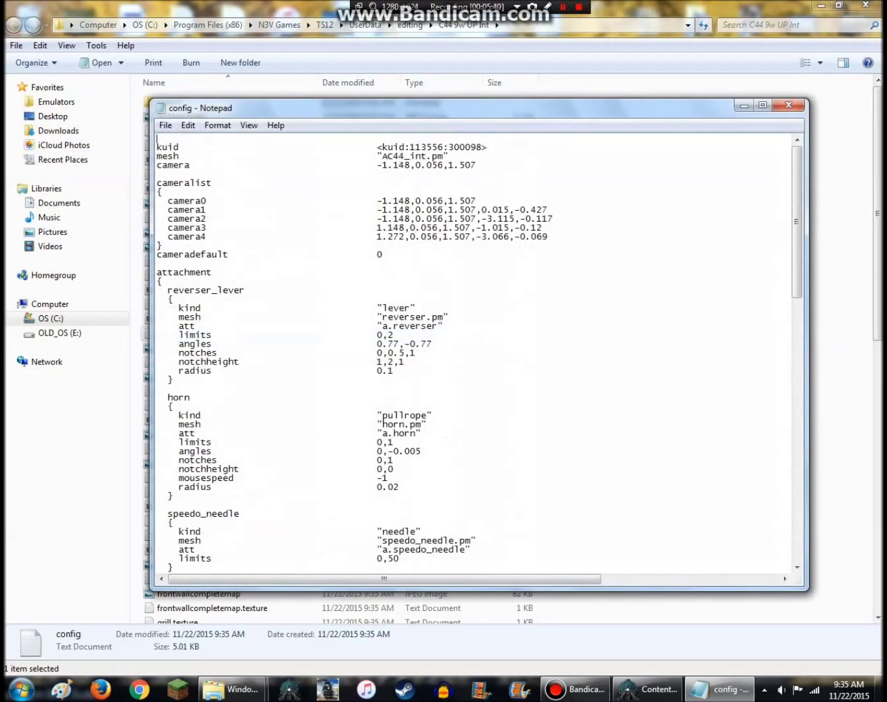
{"action": "scroll", "coordinate": [479, 354], "scroll_direction": "down", "scroll_amount": 15}
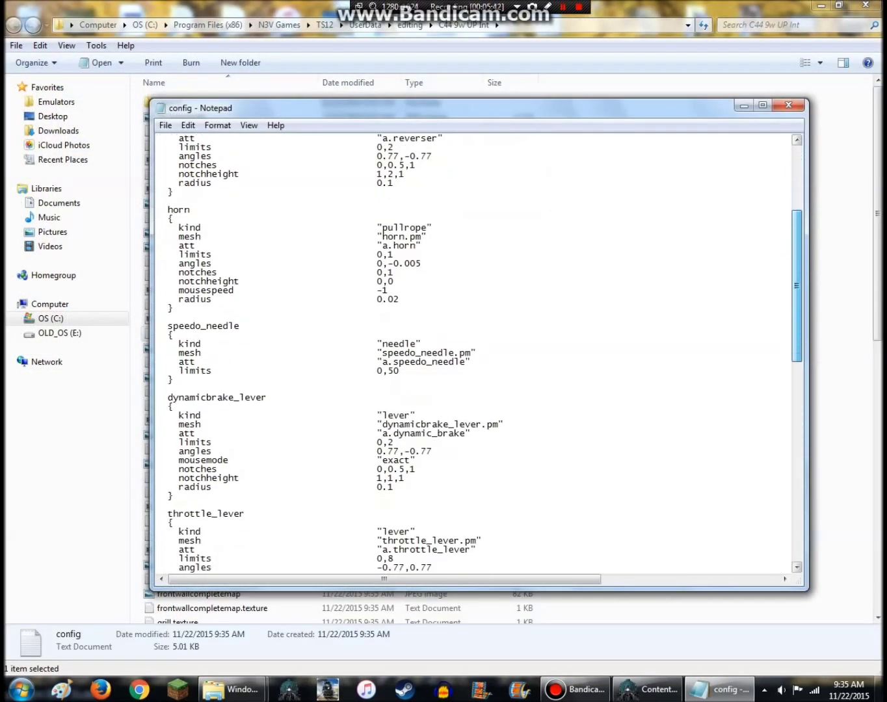
{"action": "scroll", "coordinate": [451, 429], "scroll_direction": "down", "scroll_amount": 5}
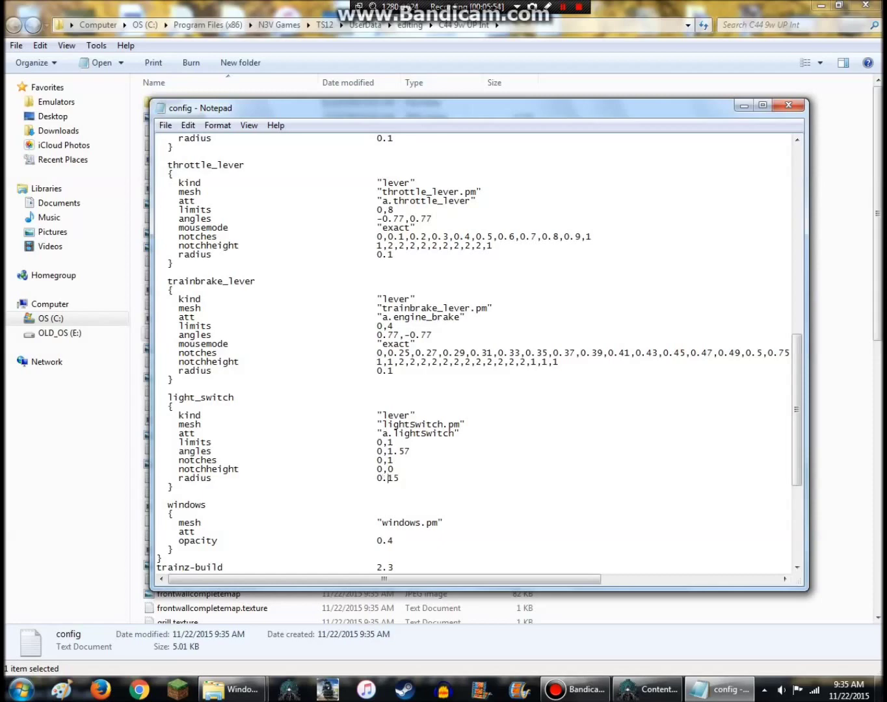
Delete the empty att line from the config's windows block, save the file and close the asset's folder
{"action": "scroll", "coordinate": [479, 353], "scroll_direction": "down", "scroll_amount": 4}
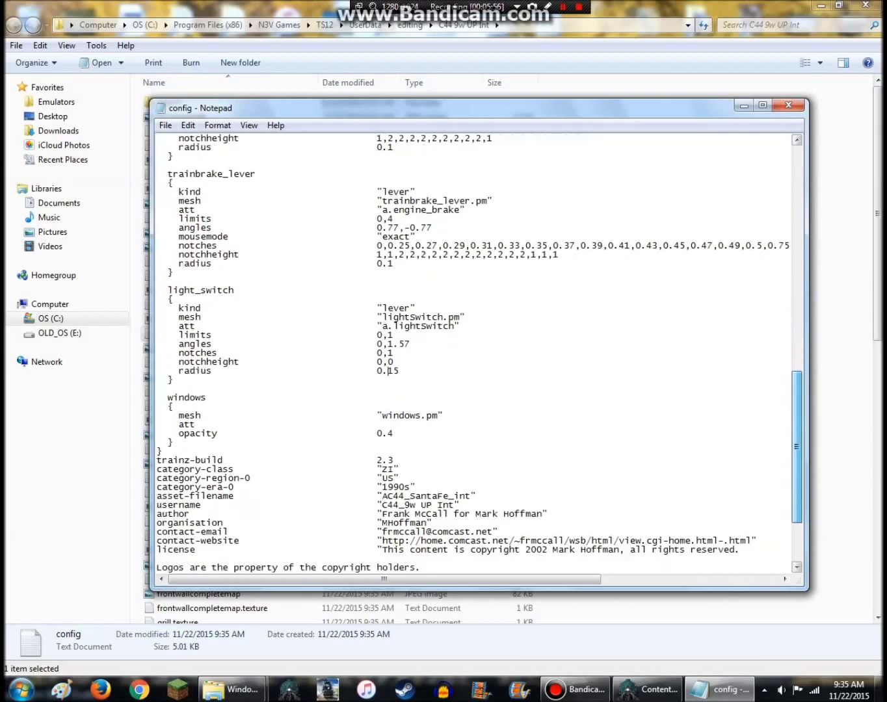
{"action": "key", "text": "shift+Home"}
{"action": "key", "text": "BackSpace"}
{"action": "key", "text": "BackSpace"}
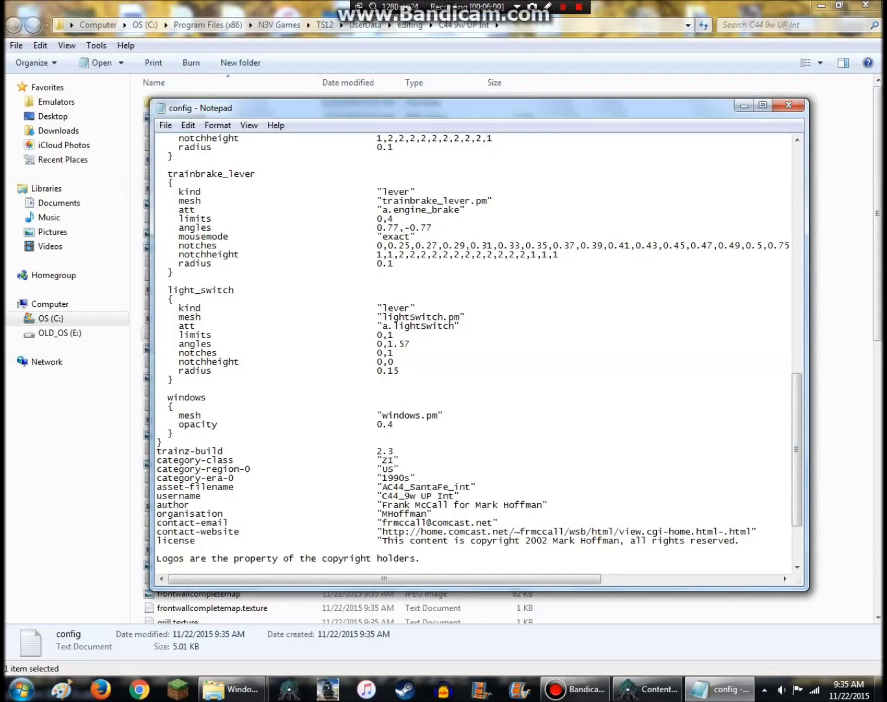
{"action": "left_click", "coordinate": [787, 105]}
{"action": "left_click", "coordinate": [410, 366]}
{"action": "left_click", "coordinate": [240, 689]}
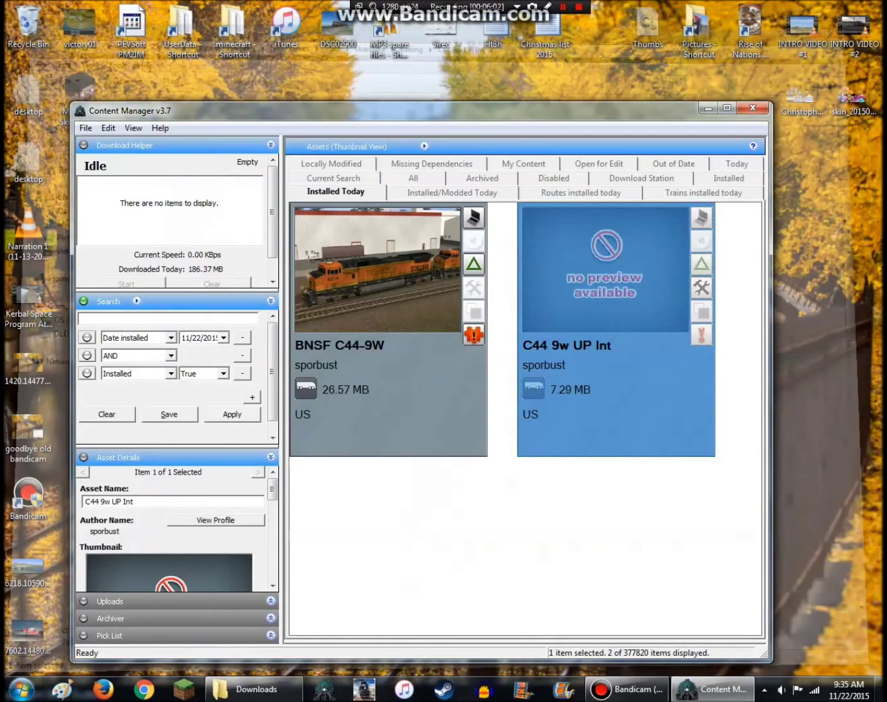
Commit the edited C44 9w UP Int asset
{"action": "right_click", "coordinate": [581, 240]}
{"action": "mouse_move", "coordinate": [618, 544]}
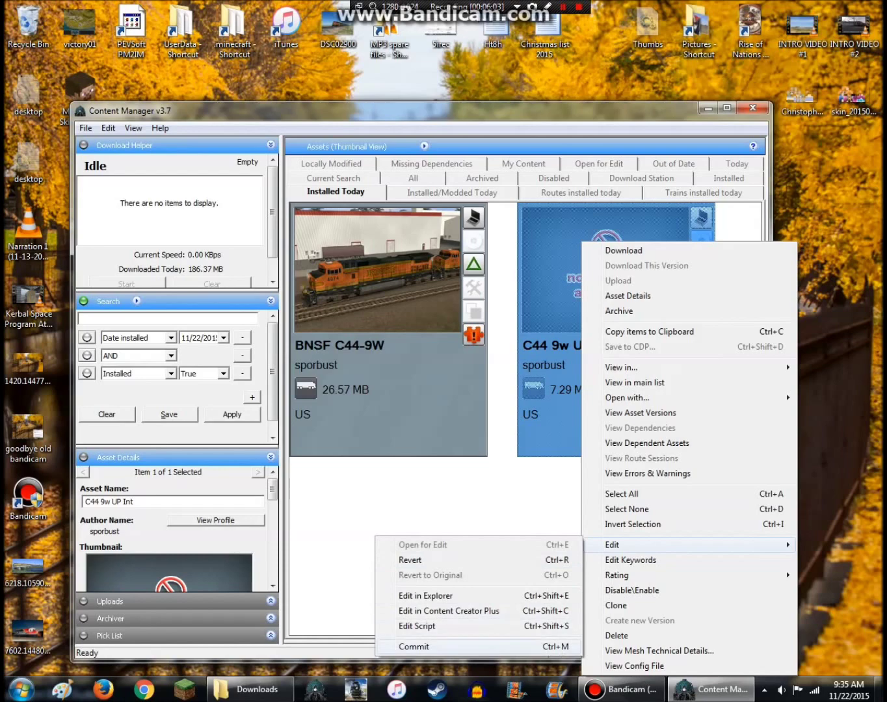
{"action": "left_click", "coordinate": [455, 648]}
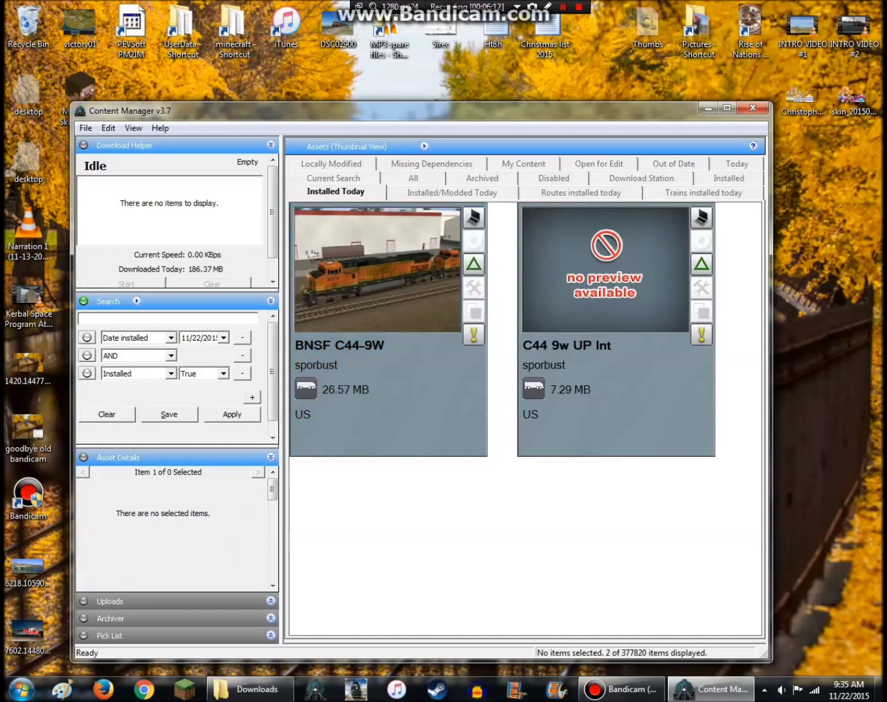
Close Content Manager, launch Trainz and enter the Railyard
{"action": "left_click", "coordinate": [752, 108]}
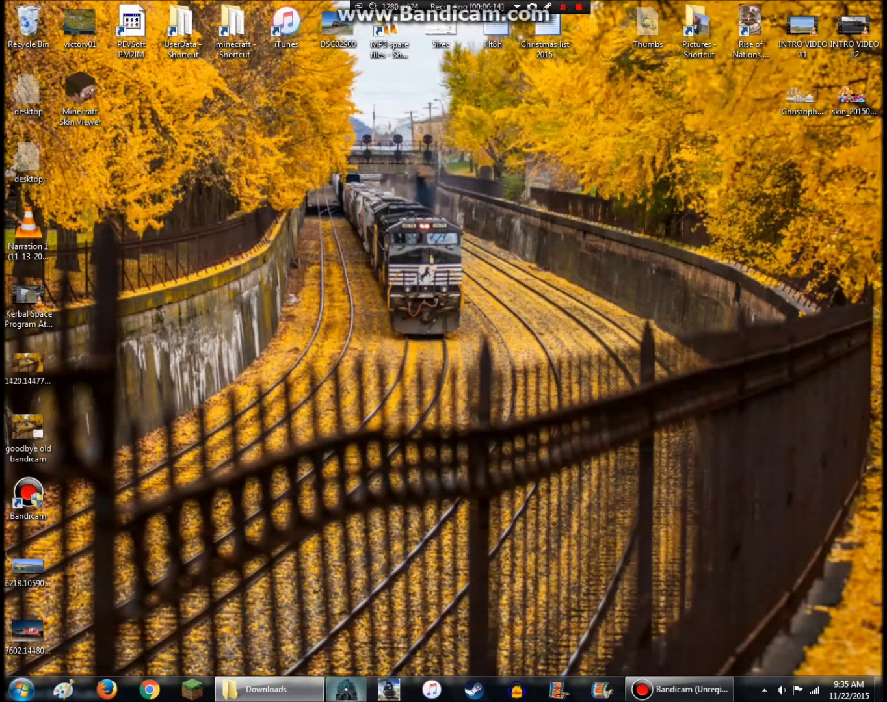
{"action": "left_click", "coordinate": [311, 309]}
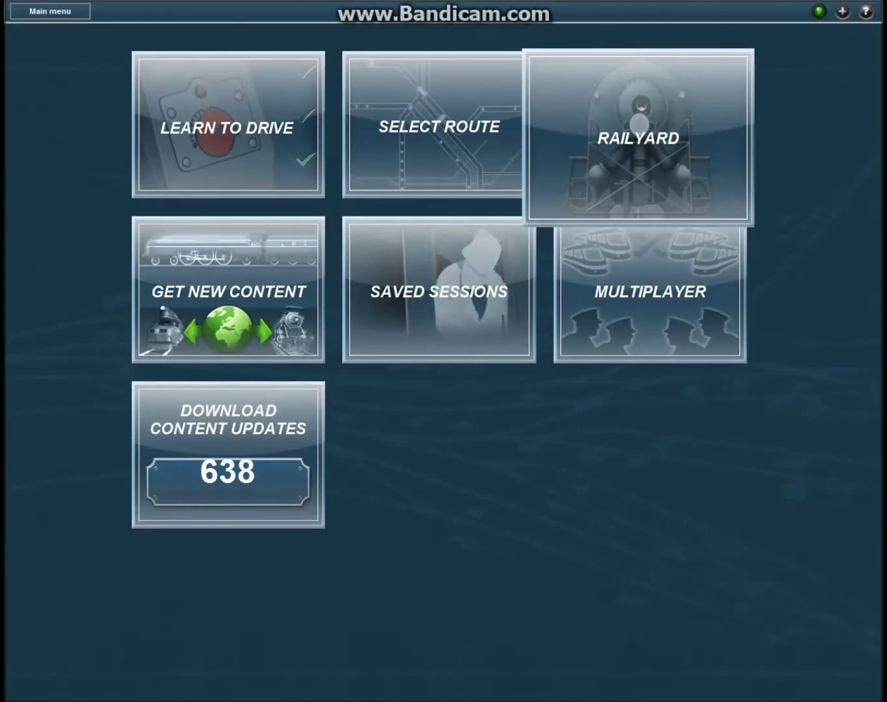
{"action": "left_click", "coordinate": [638, 137]}
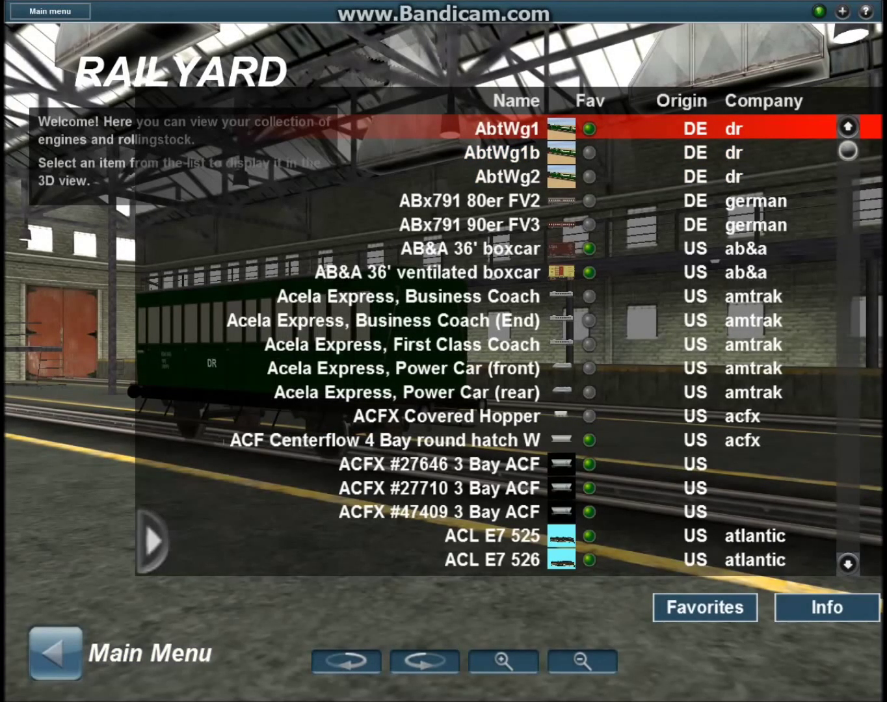
Find the BNSF C44-9W listed with company bnsf in the Railyard and display it in the 3D view
{"action": "left_click_drag", "start_coordinate": [848, 151], "coordinate": [847, 162]}
{"action": "scroll", "coordinate": [390, 343], "scroll_direction": "down", "scroll_amount": 15}
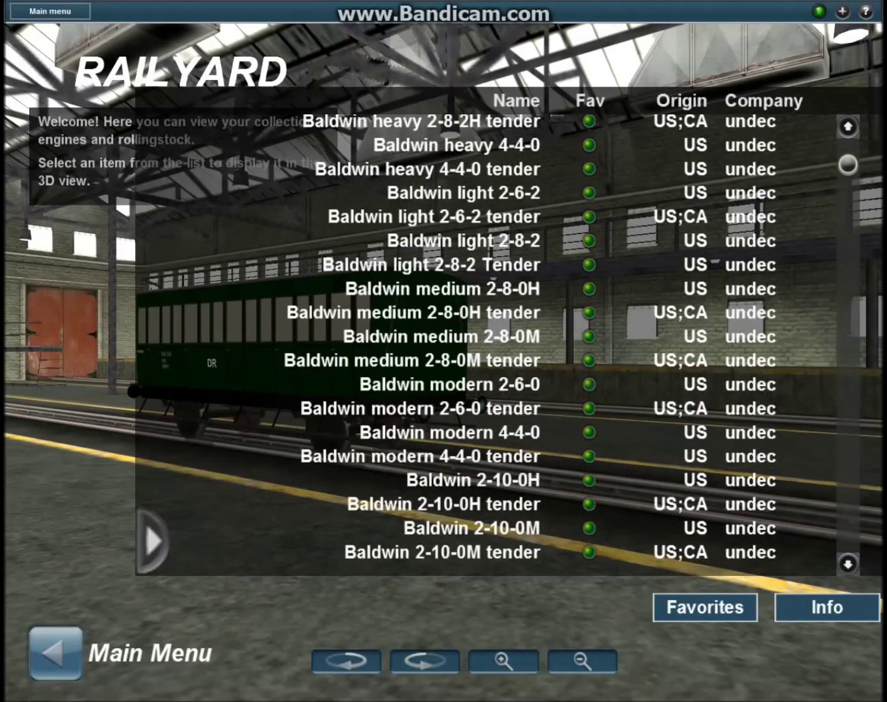
{"action": "scroll", "coordinate": [390, 345], "scroll_direction": "up", "scroll_amount": 3}
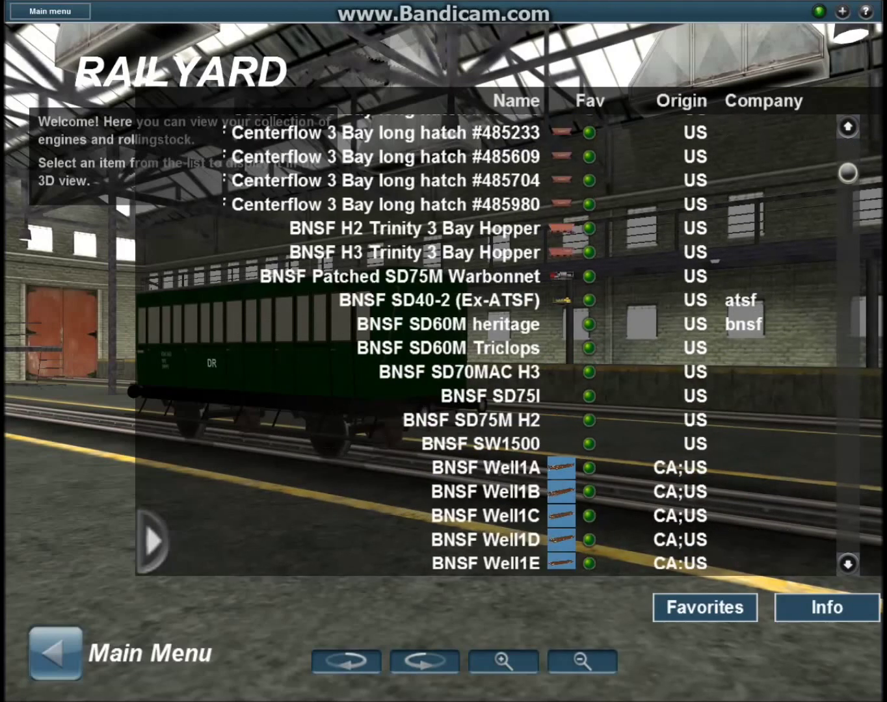
{"action": "scroll", "coordinate": [488, 390], "scroll_direction": "down", "scroll_amount": 3}
{"action": "scroll", "coordinate": [455, 390], "scroll_direction": "up", "scroll_amount": 20}
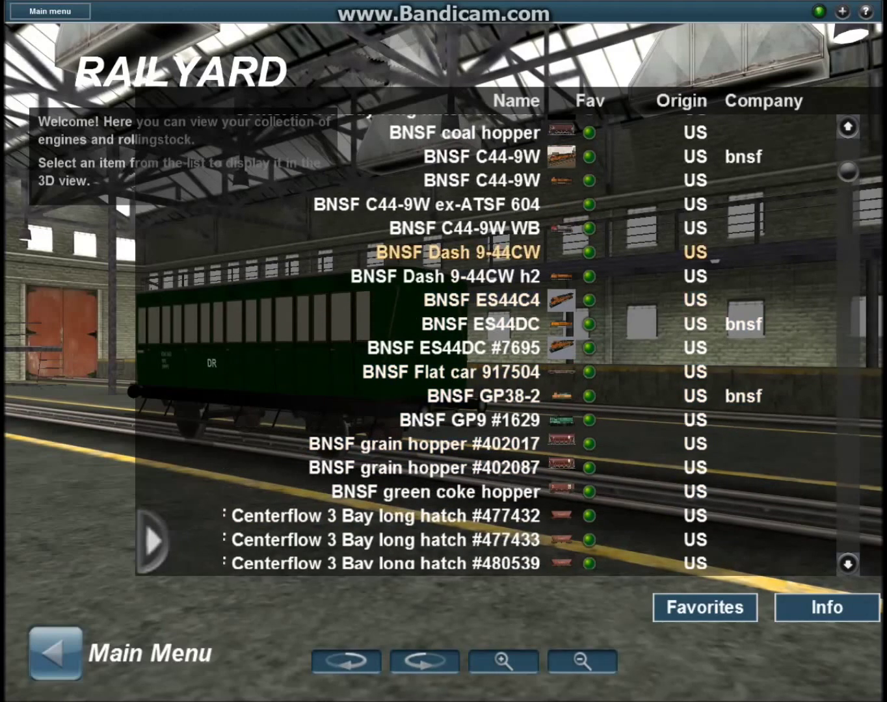
{"action": "scroll", "coordinate": [481, 228], "scroll_direction": "up", "scroll_amount": 1}
{"action": "left_click", "coordinate": [481, 180]}
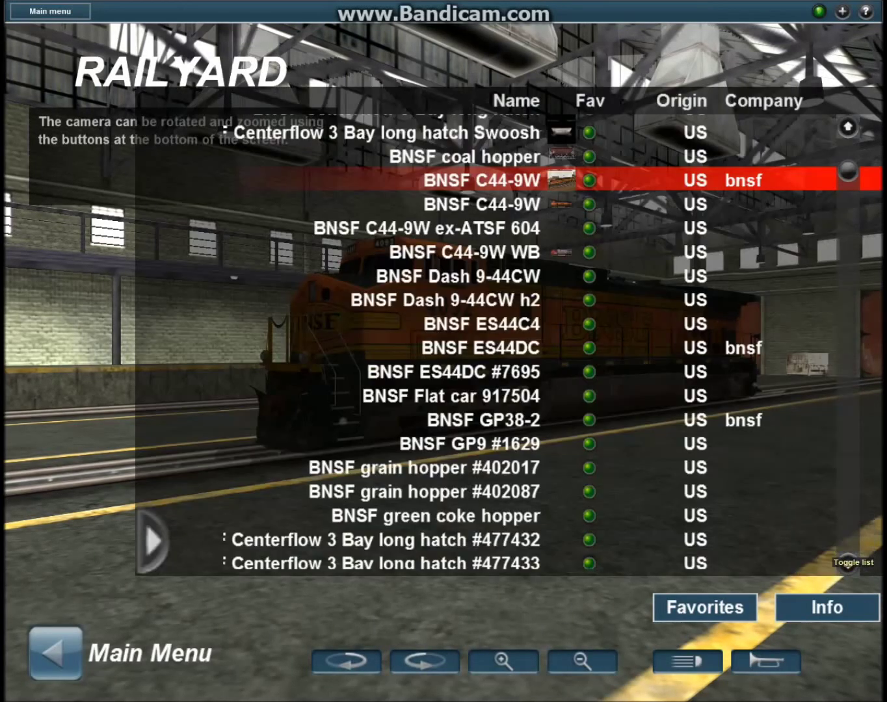
Browse the Railyard list back up to the AWVR locomotives
{"action": "left_click", "coordinate": [857, 540]}
{"action": "scroll", "coordinate": [517, 348], "scroll_direction": "up", "scroll_amount": 20}
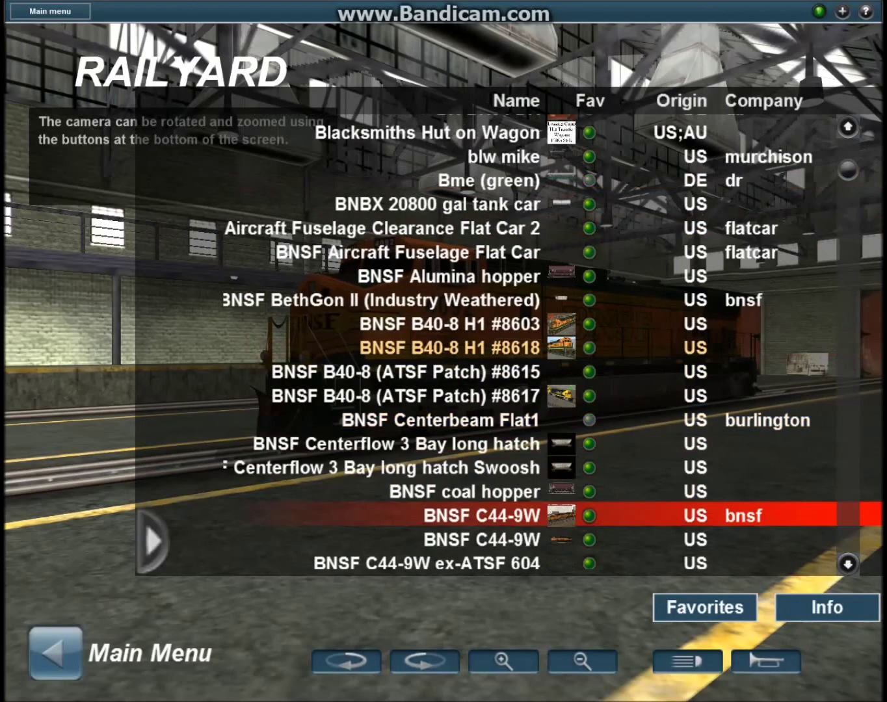
{"action": "scroll", "coordinate": [455, 404], "scroll_direction": "up", "scroll_amount": 10}
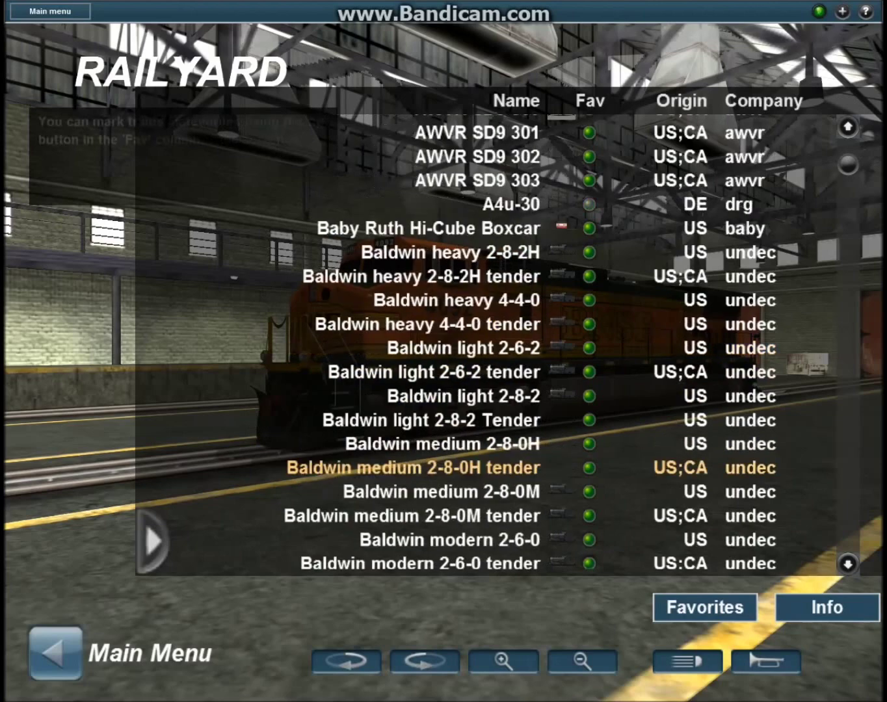
{"action": "scroll", "coordinate": [456, 429], "scroll_direction": "up", "scroll_amount": 10}
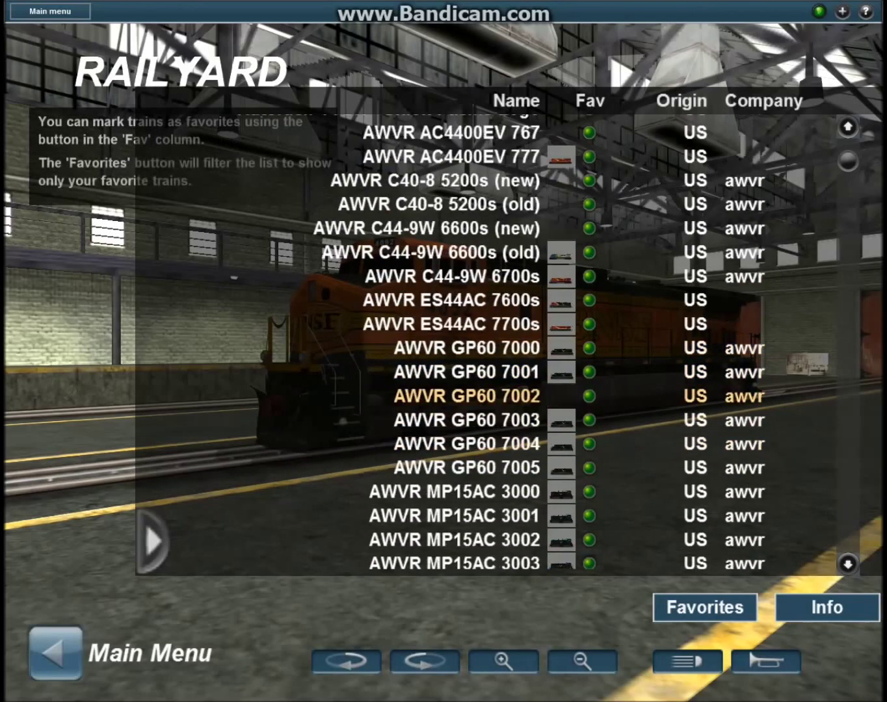